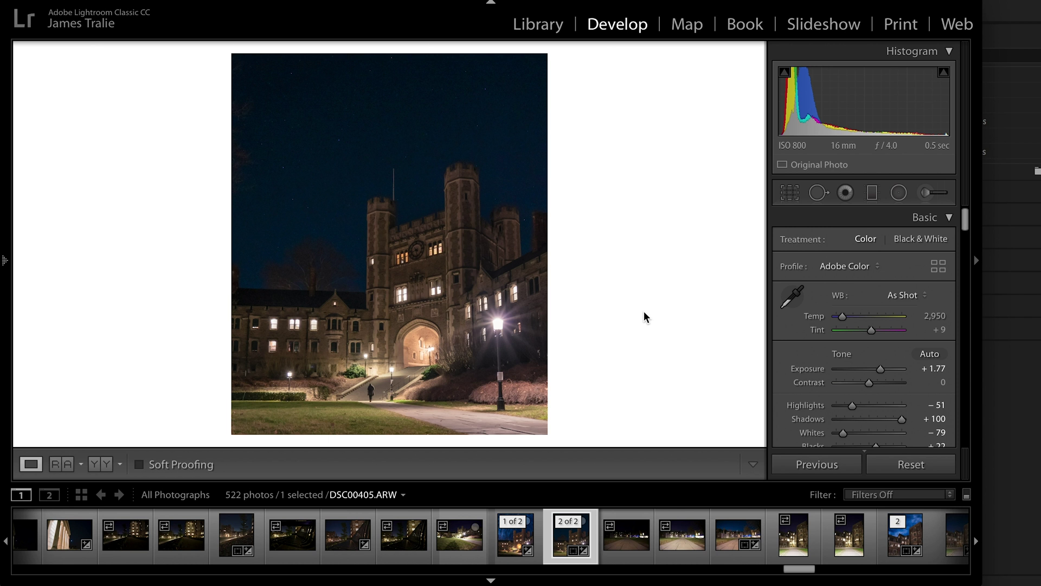
Step: Compare the photo with its unedited version, and try Blacks at −100 and Highlights at +100 on the histogram, undoing the changes
key(backslash)
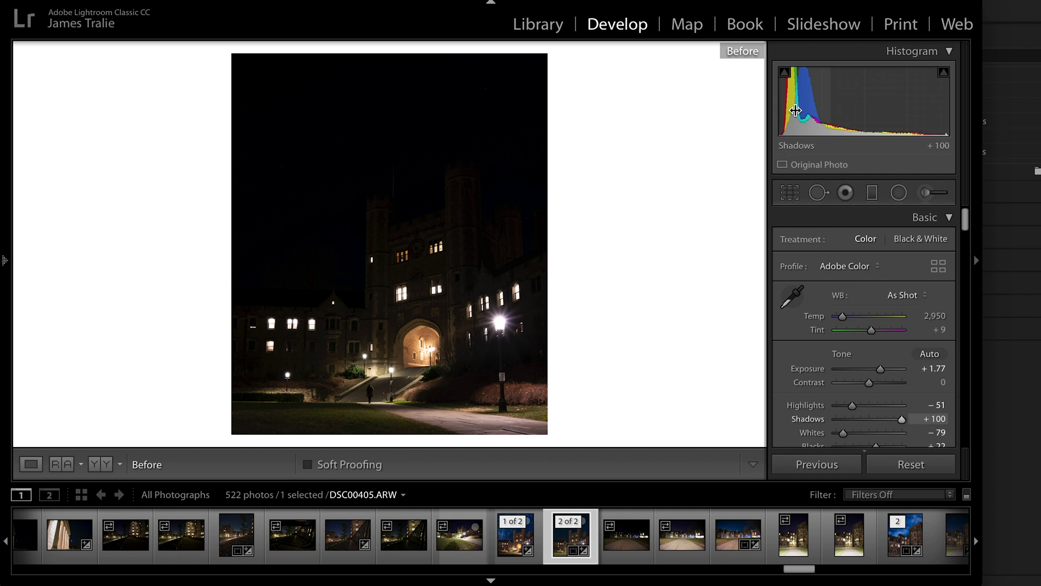
key(backslash)
drag(787, 109, 759, 108)
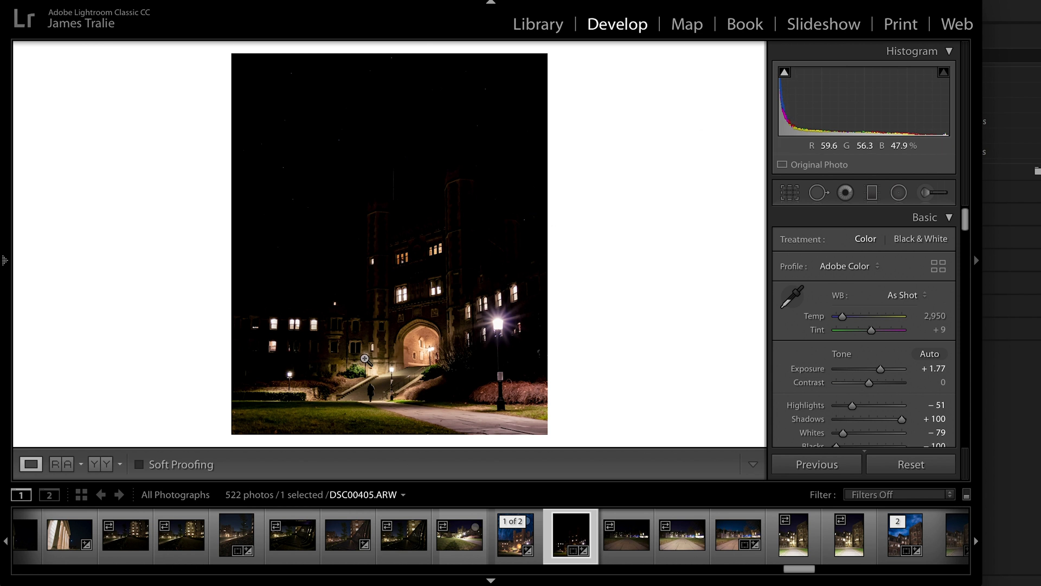
drag(878, 102, 916, 102)
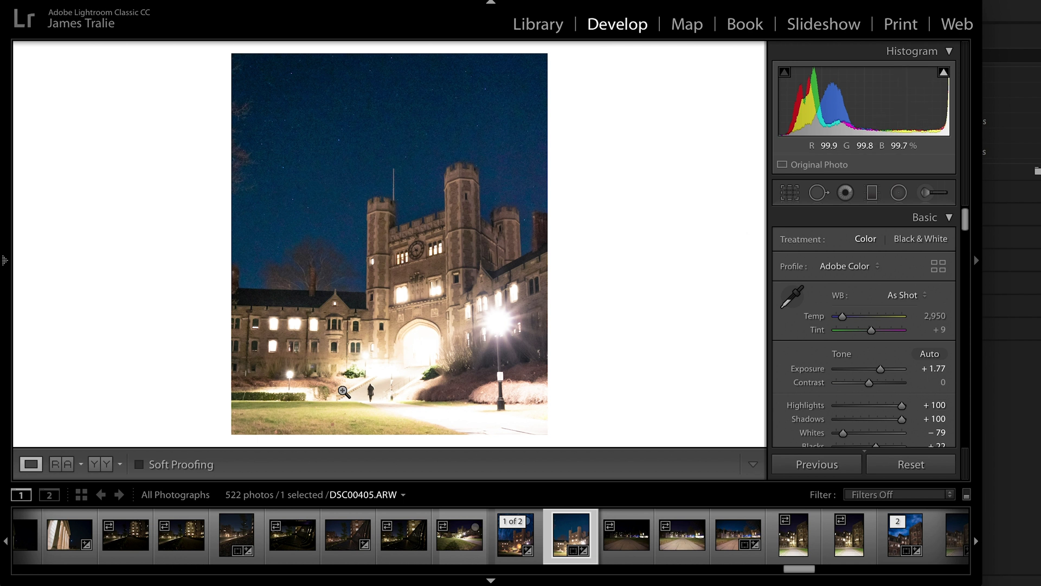
key(ctrl+z)
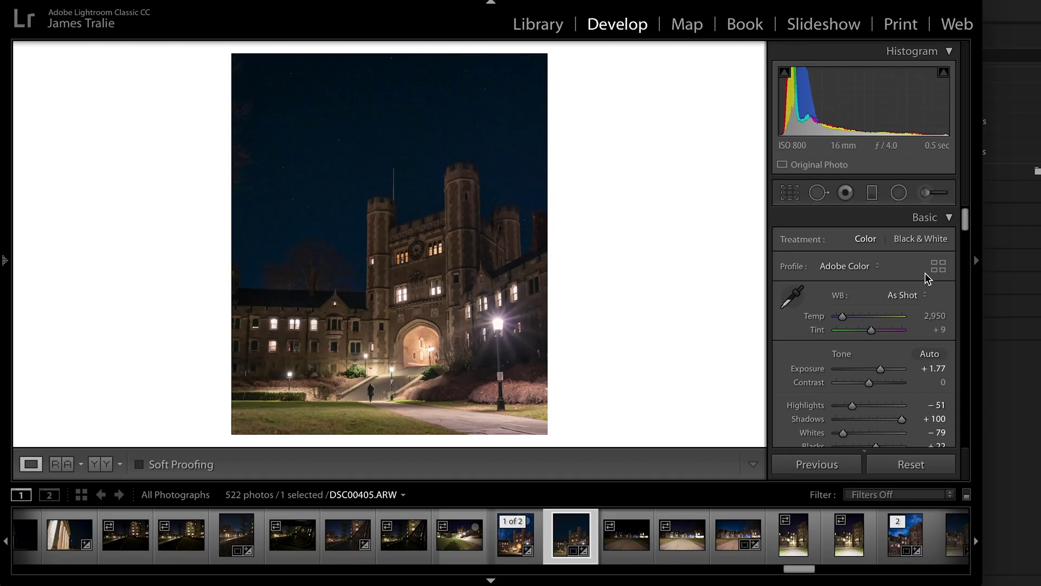
Step: Compare the photo with its unedited version again, and reset Exposure and raise it to +1.75
scroll(928, 279, down, 1)
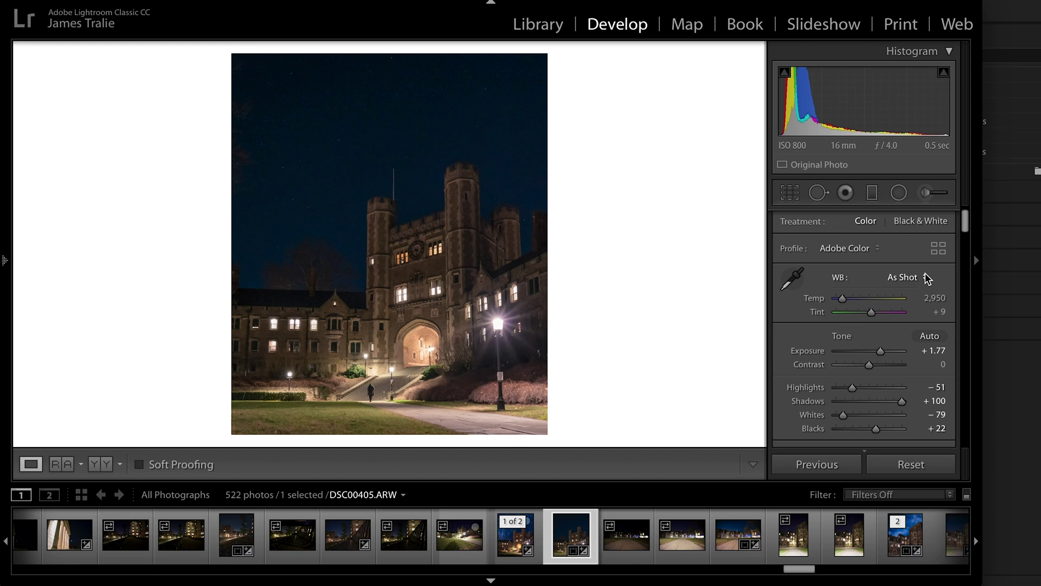
key(backslash)
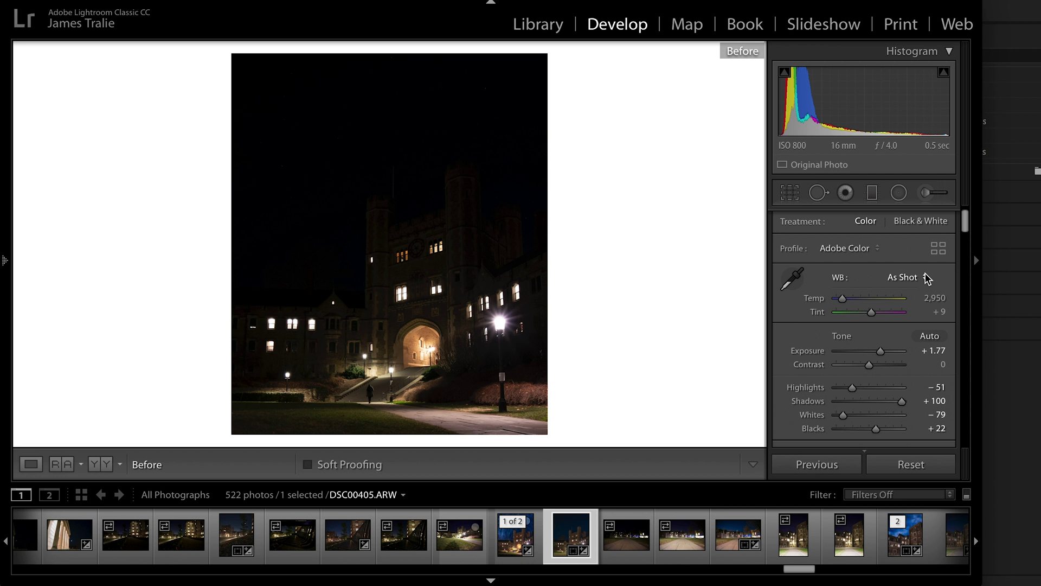
scroll(928, 278, down, 3)
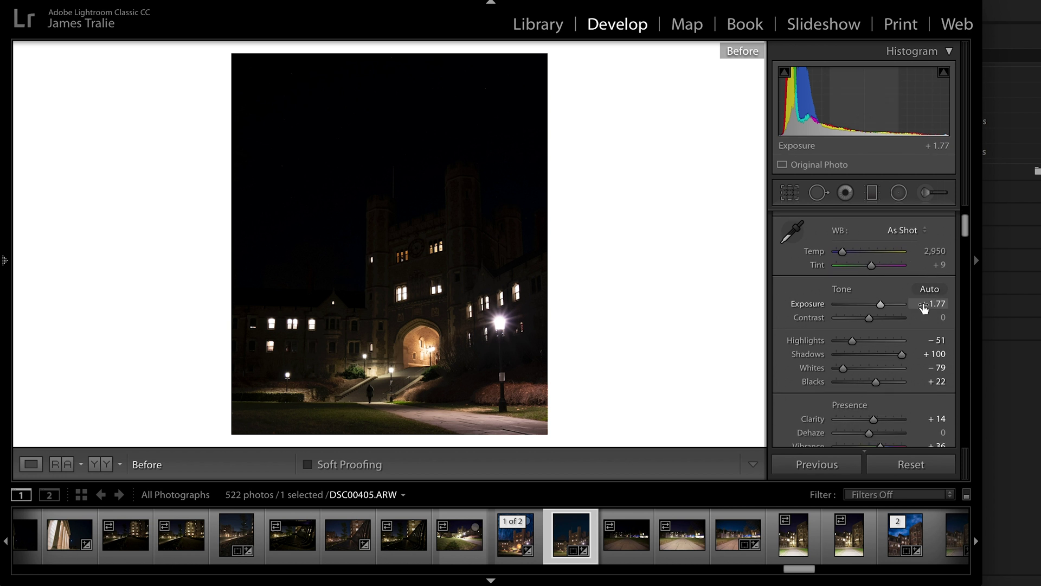
key(backslash)
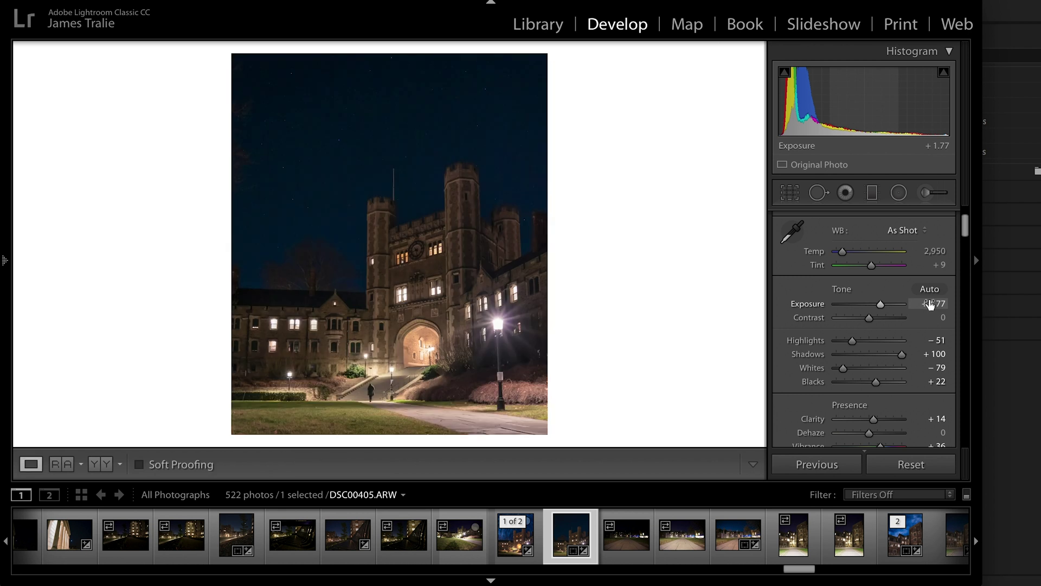
double_click(824, 303)
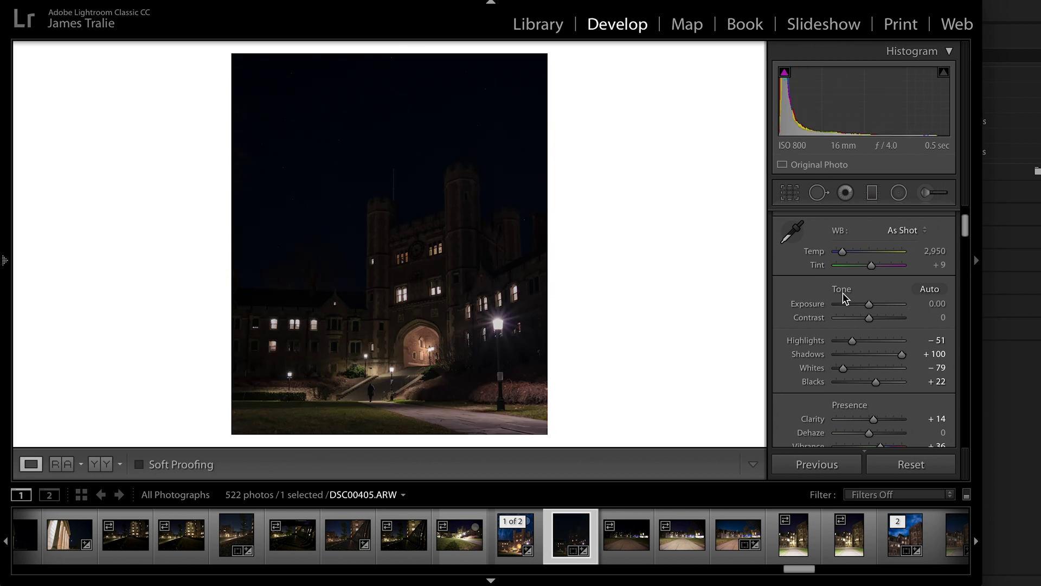
drag(867, 304, 881, 307)
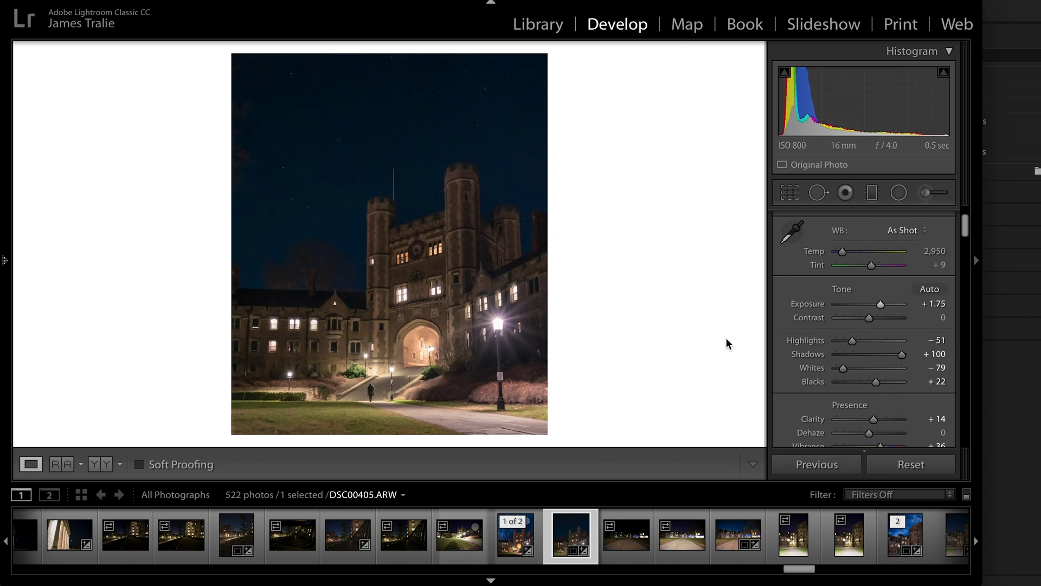
Step: Try resetting all the photo's develop adjustments and undo the reset
click(905, 464)
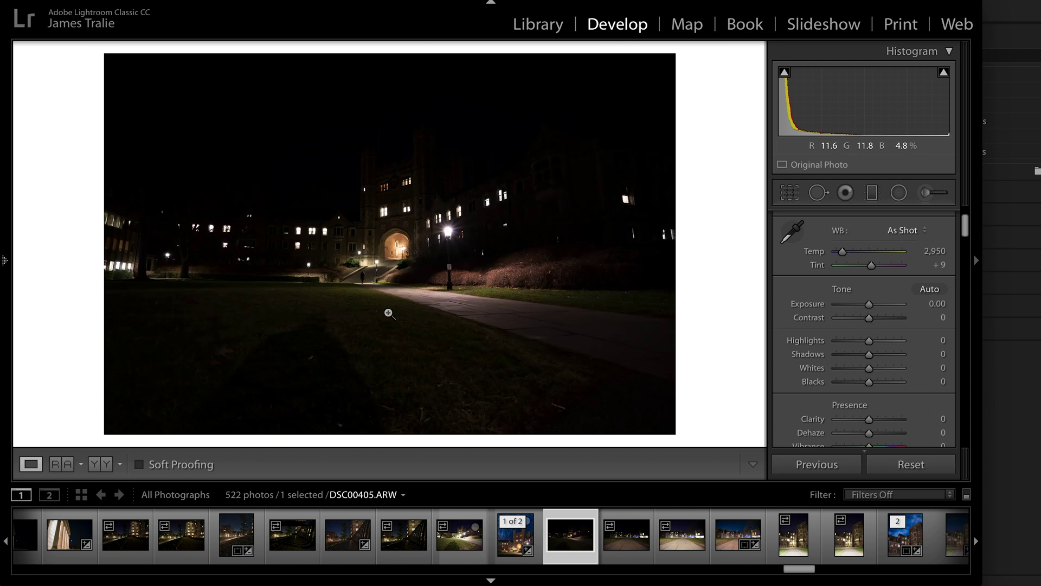
key(ctrl+z)
scroll(927, 344, up, 2)
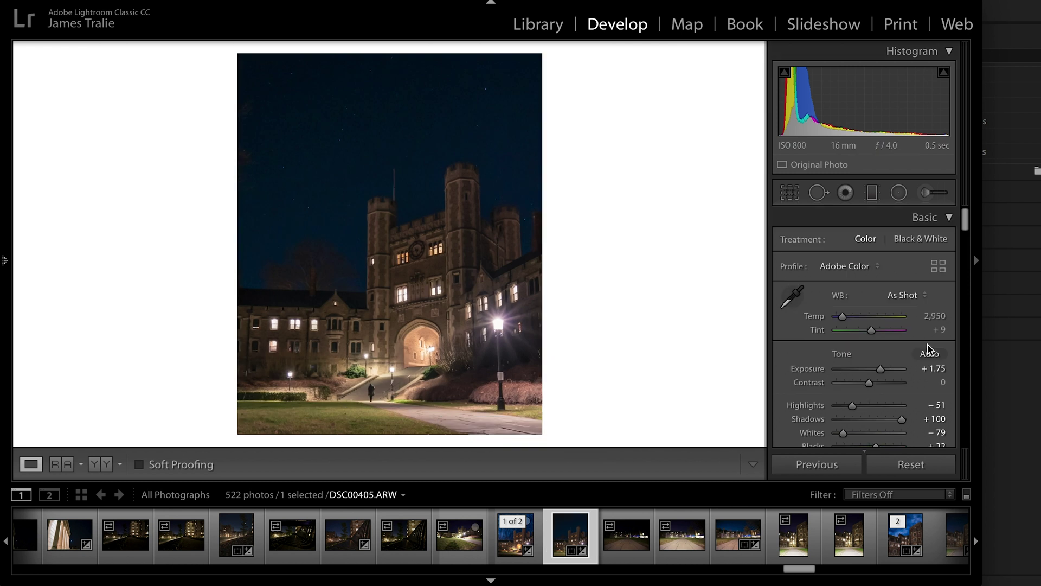
Step: Try raising Highlights to about +2 and undo the change
scroll(927, 343, down, 2)
drag(936, 339, 946, 339)
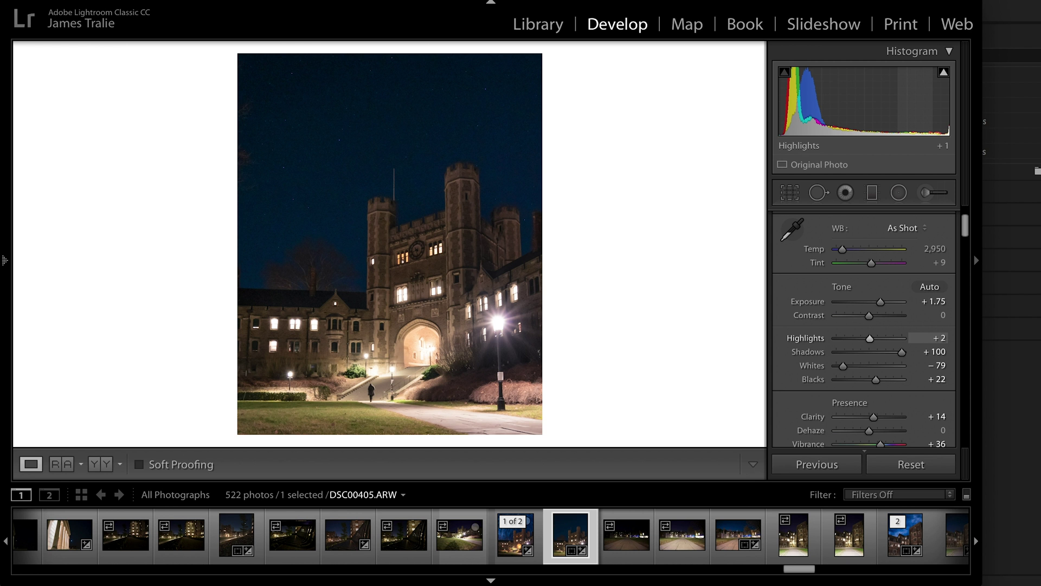
key(ctrl+z)
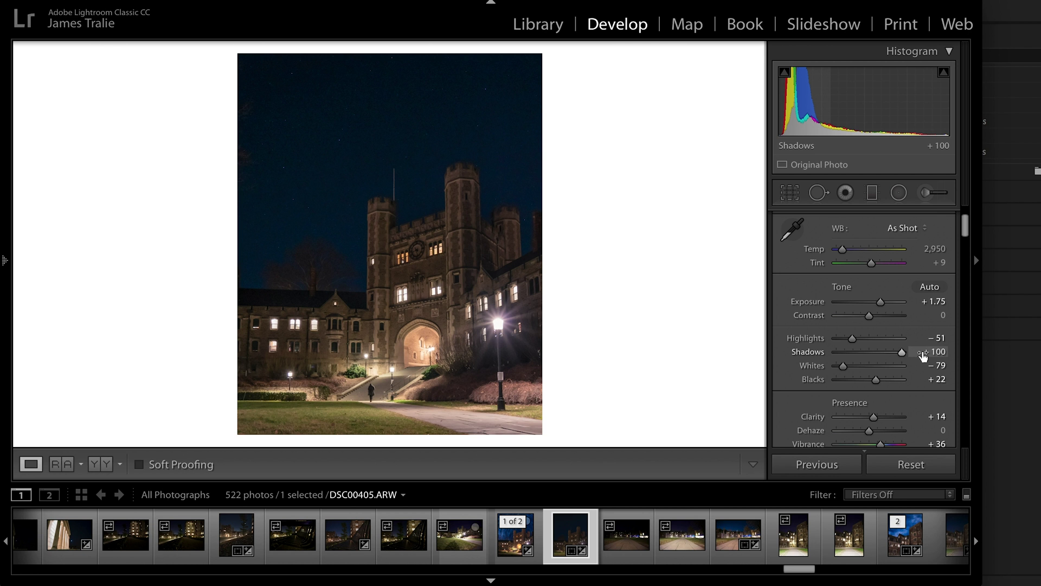
Step: Set Whites to −100, and try raising Blacks to about +30 before undoing that change
mouse_move(937, 365)
mouse_down()
mouse_move(992, 365)
mouse_move(929, 365)
mouse_up()
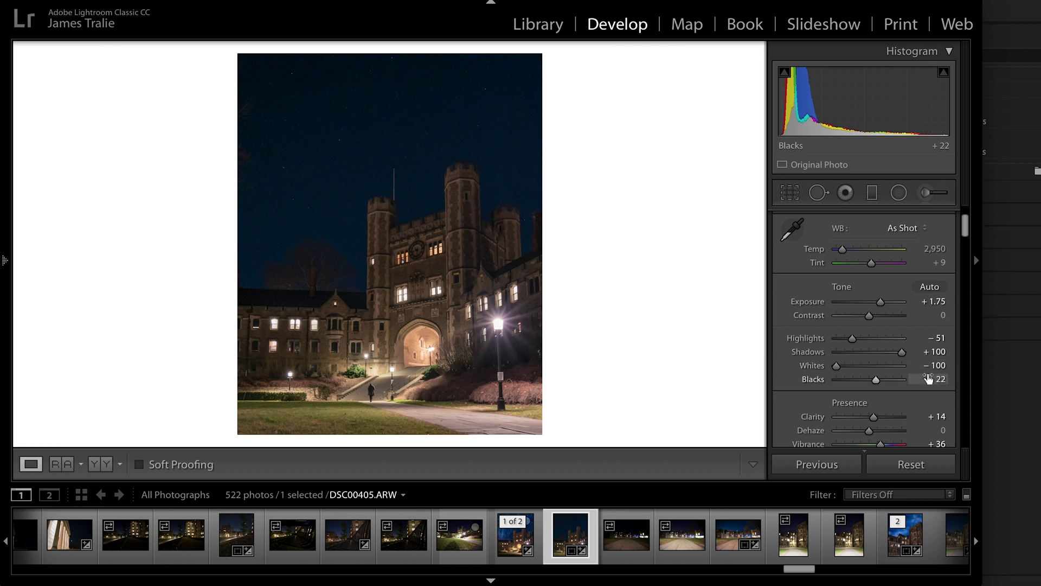
mouse_move(928, 378)
mouse_down()
mouse_move(943, 378)
mouse_move(933, 379)
mouse_up()
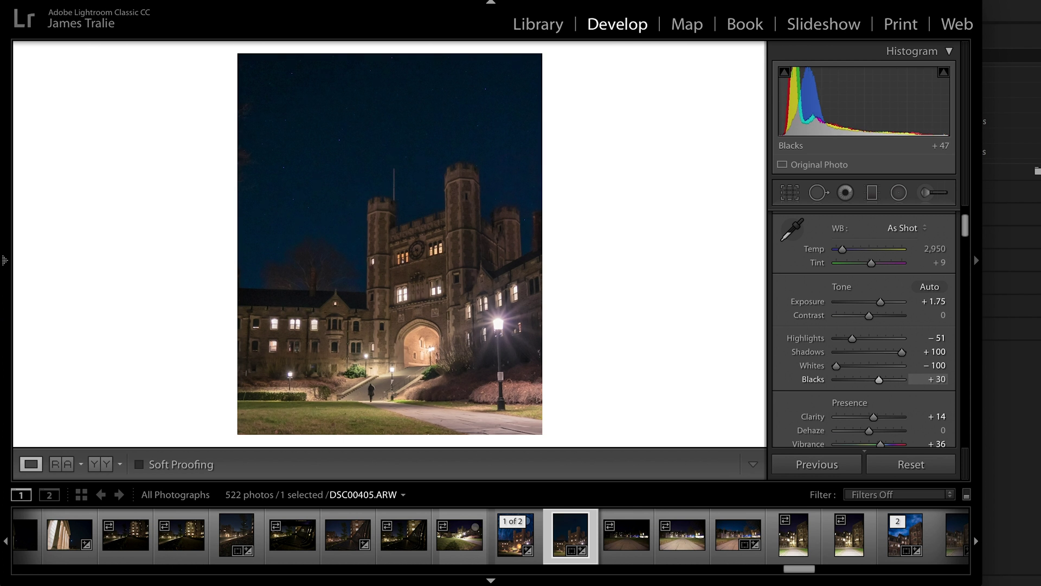
key(ctrl+z)
Step: Reset the photo's Clarity to 0 and raise it to +15
scroll(915, 408, down, 1)
scroll(915, 408, down, 3)
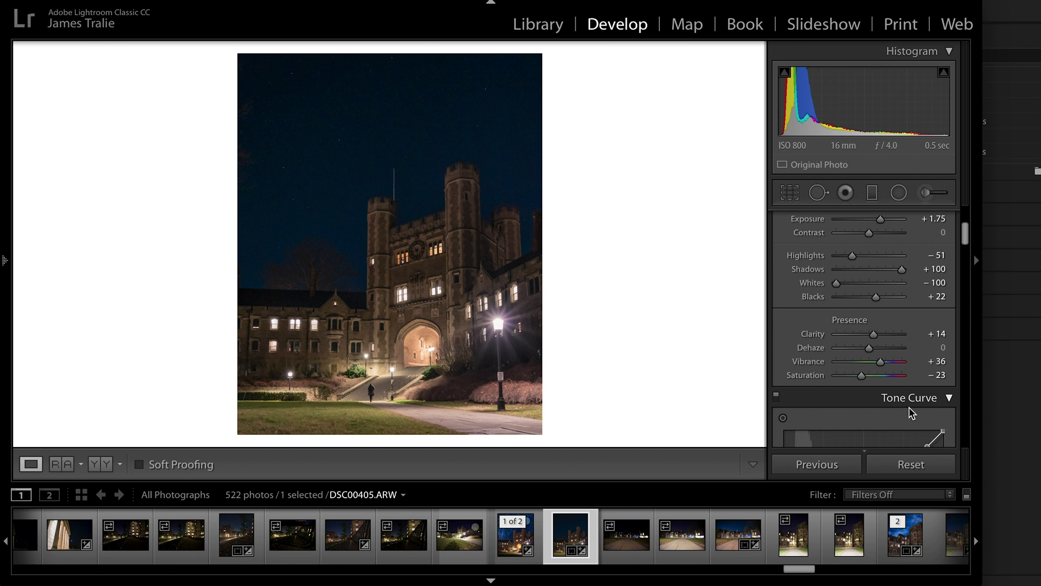
double_click(811, 337)
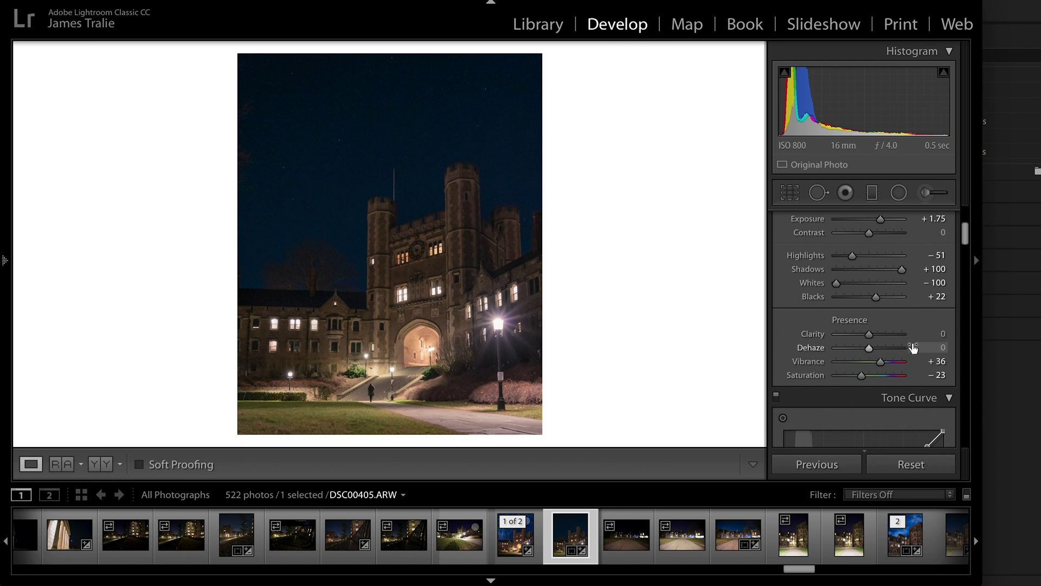
drag(930, 333, 943, 333)
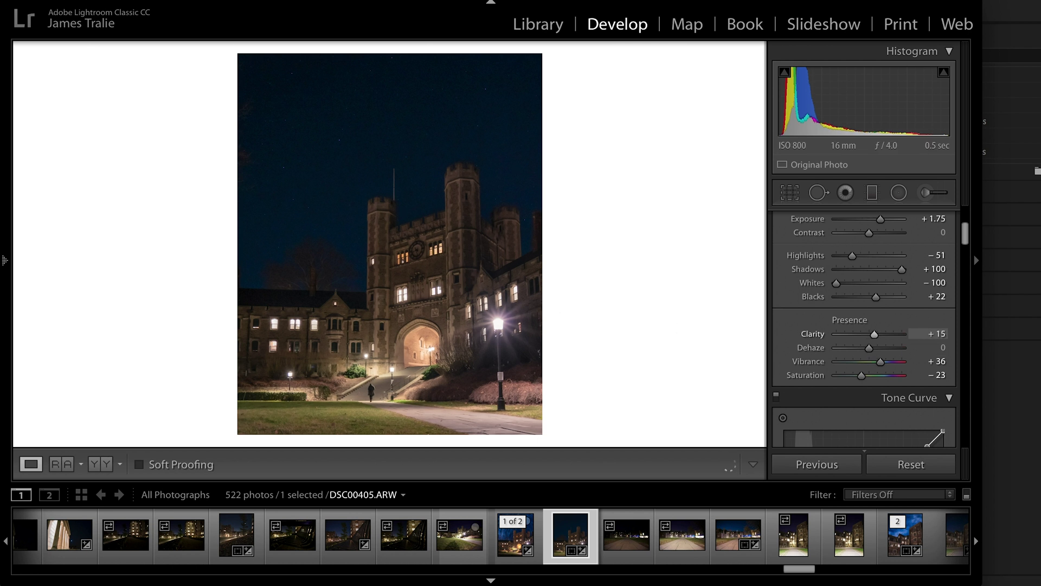
Step: Try setting Clarity to 100 and undo the change
click(927, 333)
text(100)
key(Return)
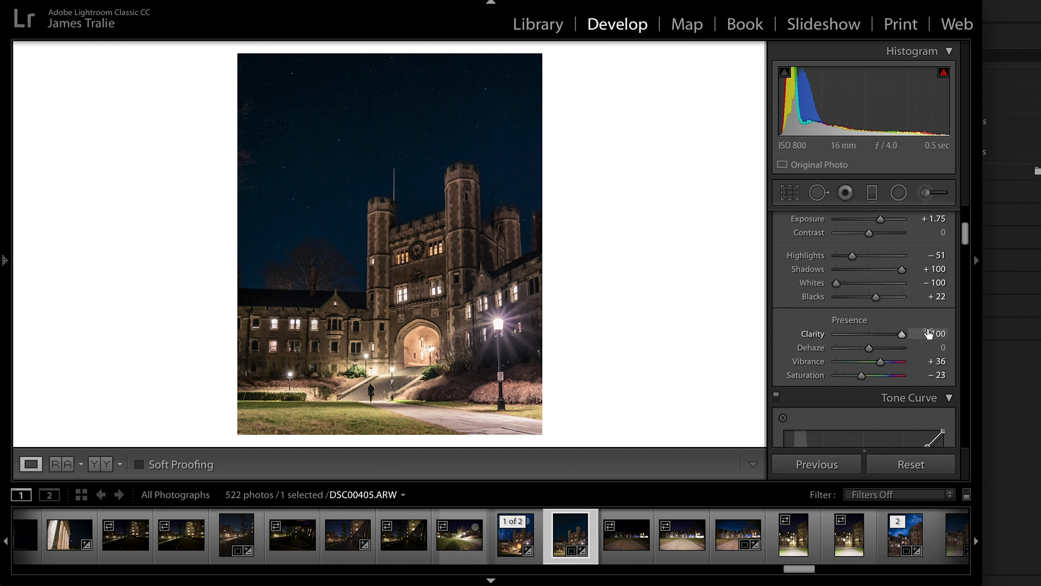
key(ctrl+z)
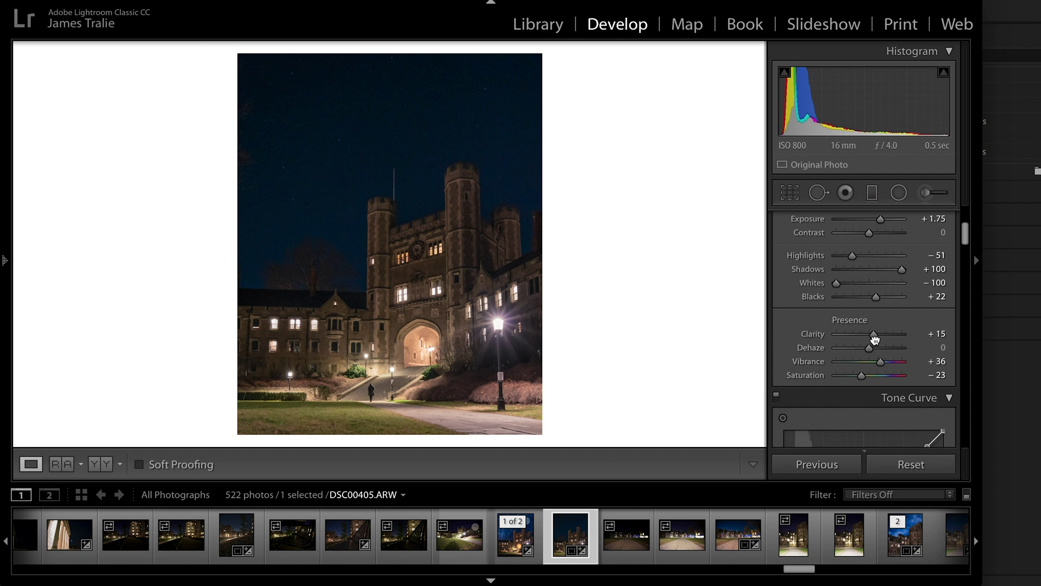
Step: Try Clarity at −100 and at a slightly negative value of about −9, undoing each change
scroll(870, 328, down, 1)
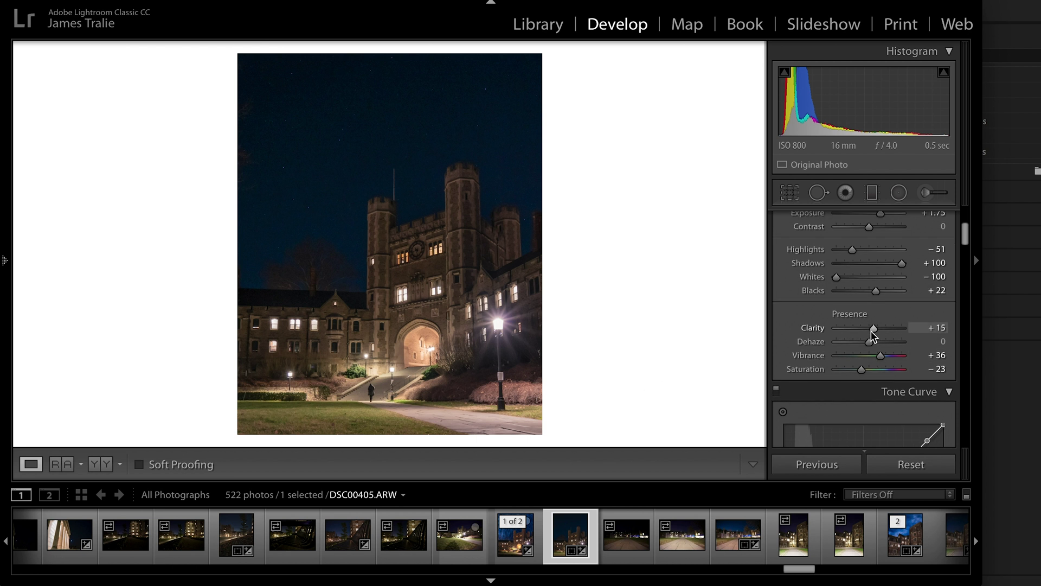
drag(870, 328, 670, 362)
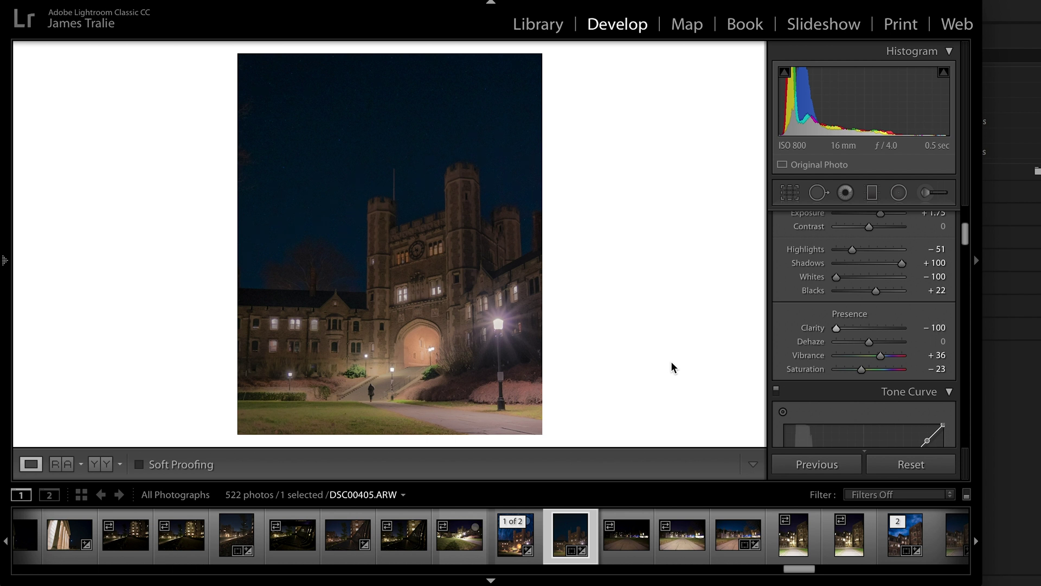
key(ctrl+z)
drag(872, 330, 867, 330)
drag(866, 329, 864, 330)
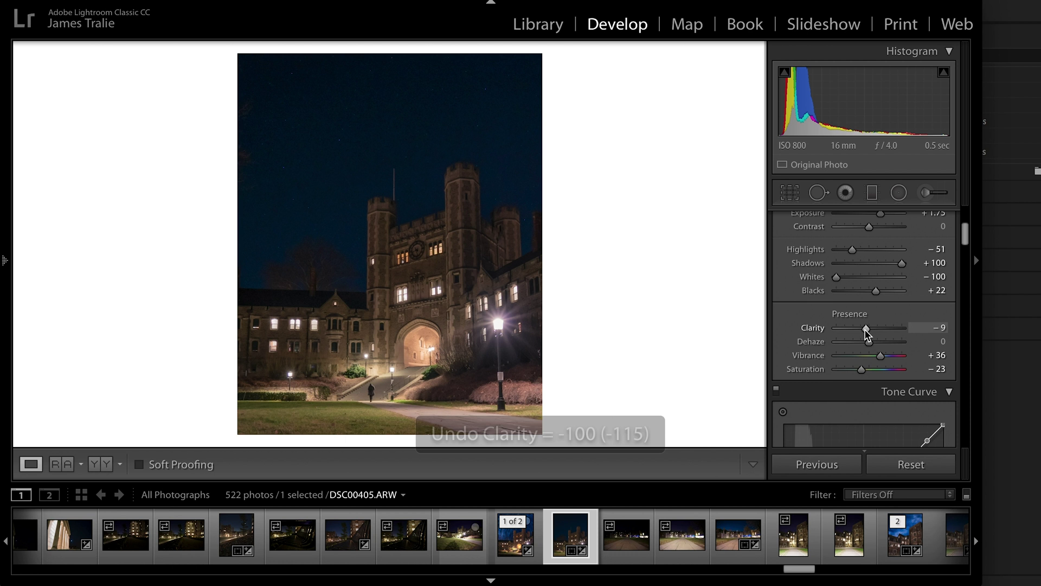
key(ctrl+z)
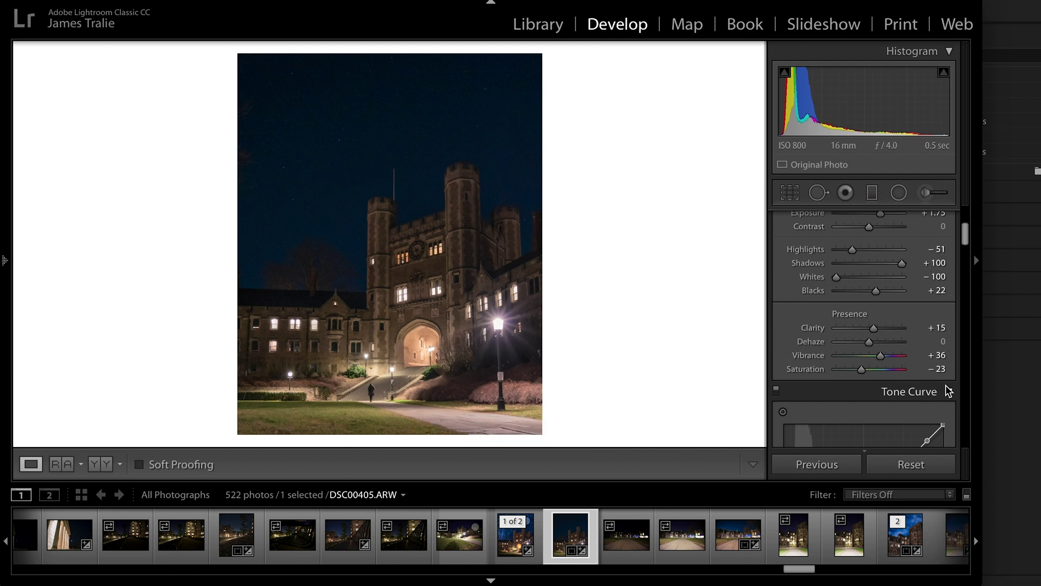
Step: Try Saturation at −2 and reset to 0, and undo both changes
mouse_move(936, 368)
mouse_down()
mouse_move(946, 369)
mouse_move(930, 373)
mouse_up()
double_click(808, 372)
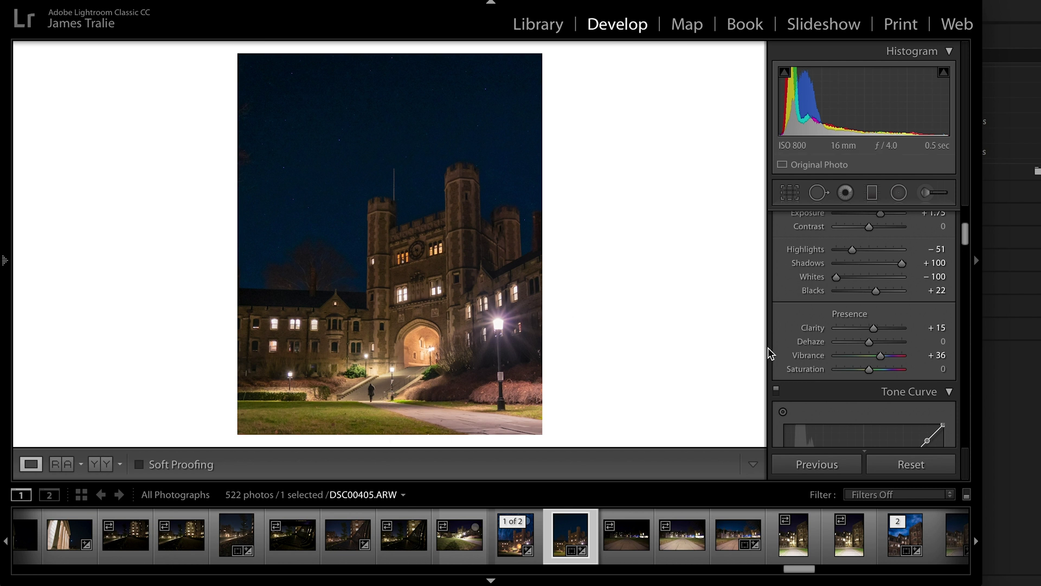
key(ctrl+z)
key(ctrl+z)
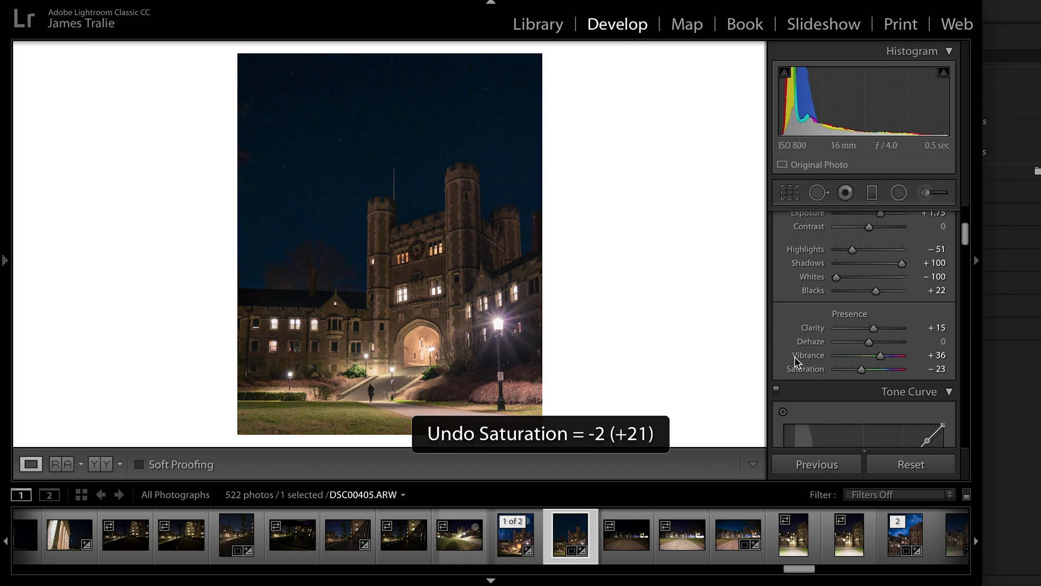
Step: Reset Vibrance to 0 and raise it again to a moderate positive value
double_click(880, 355)
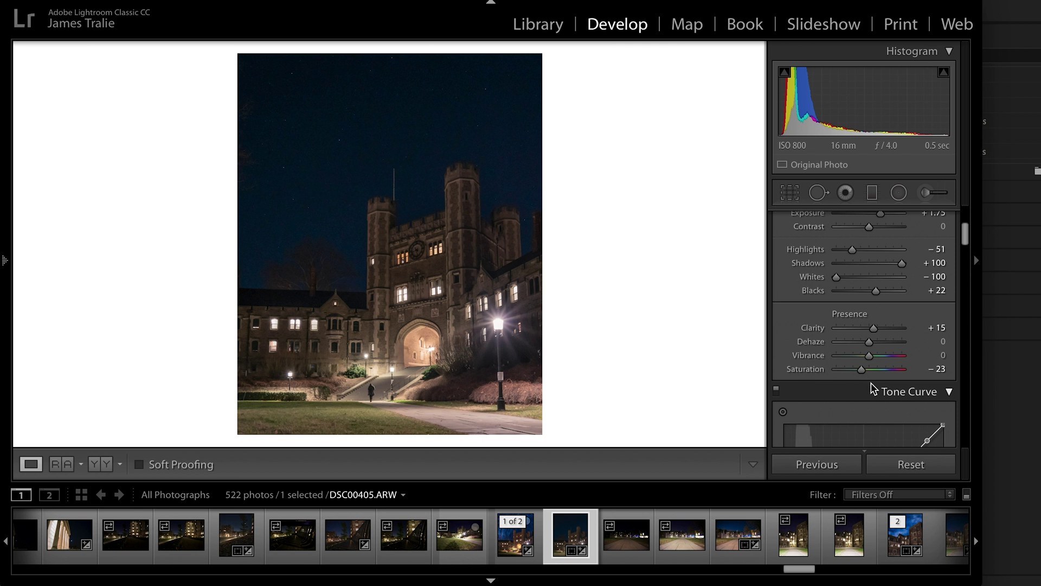
drag(870, 356, 883, 357)
Step: Examine the RGB tone curve and try moving its black point, returning it to the 0/0 corner
scroll(880, 376, down, 5)
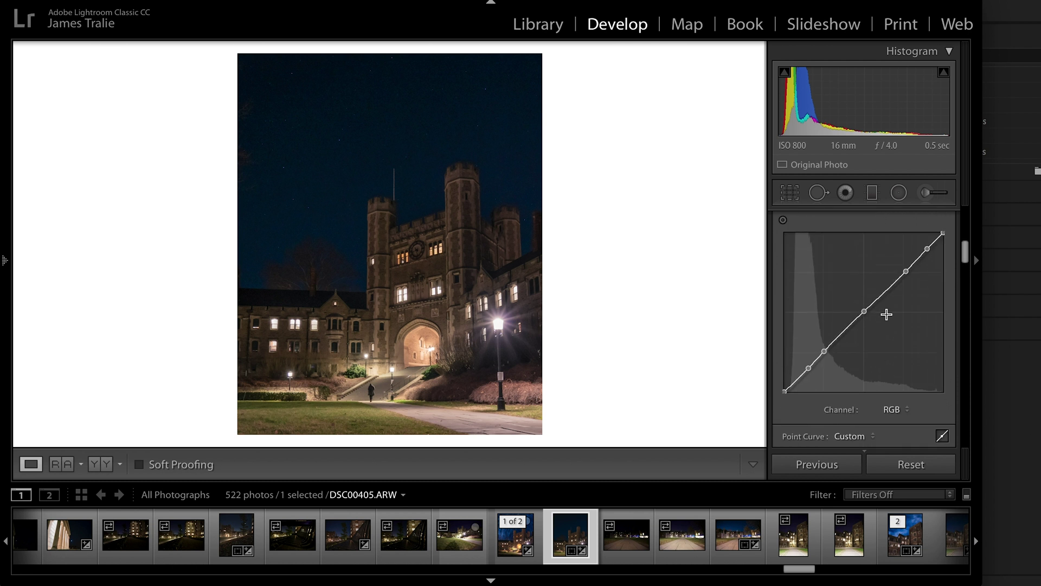
scroll(886, 313, up, 1)
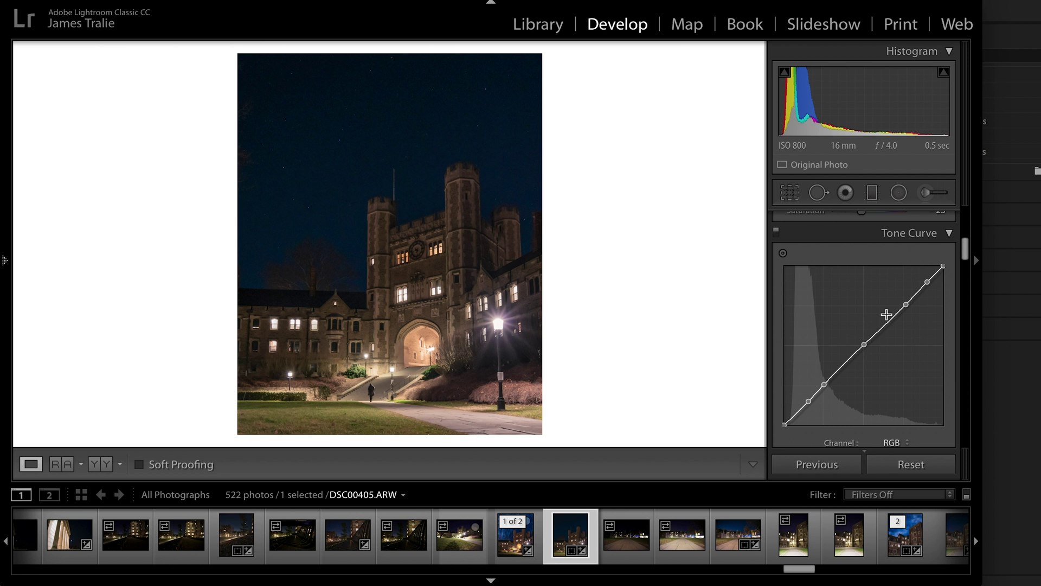
scroll(886, 314, down, 2)
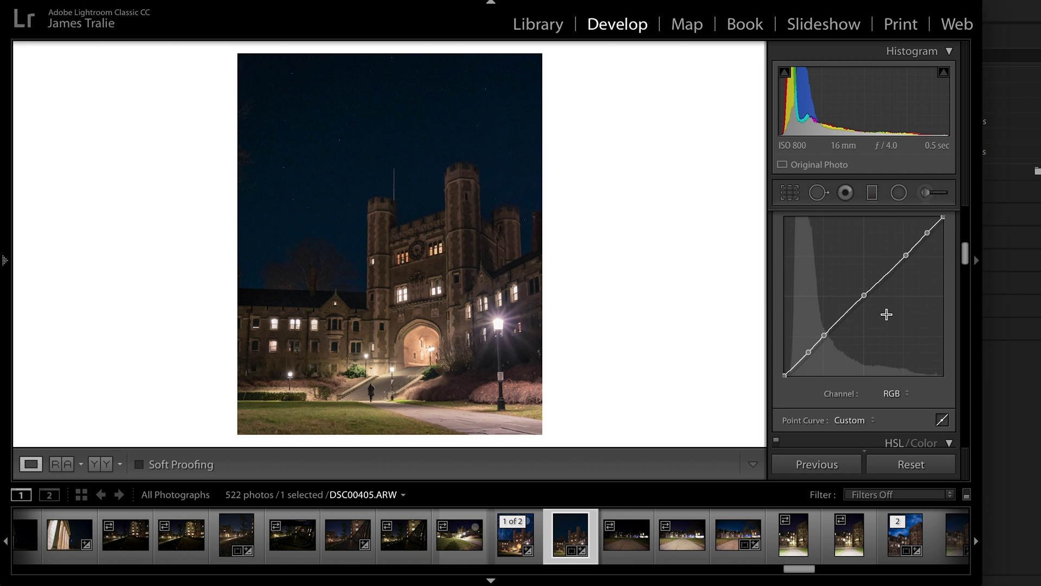
scroll(857, 322, down, 1)
scroll(831, 333, up, 2)
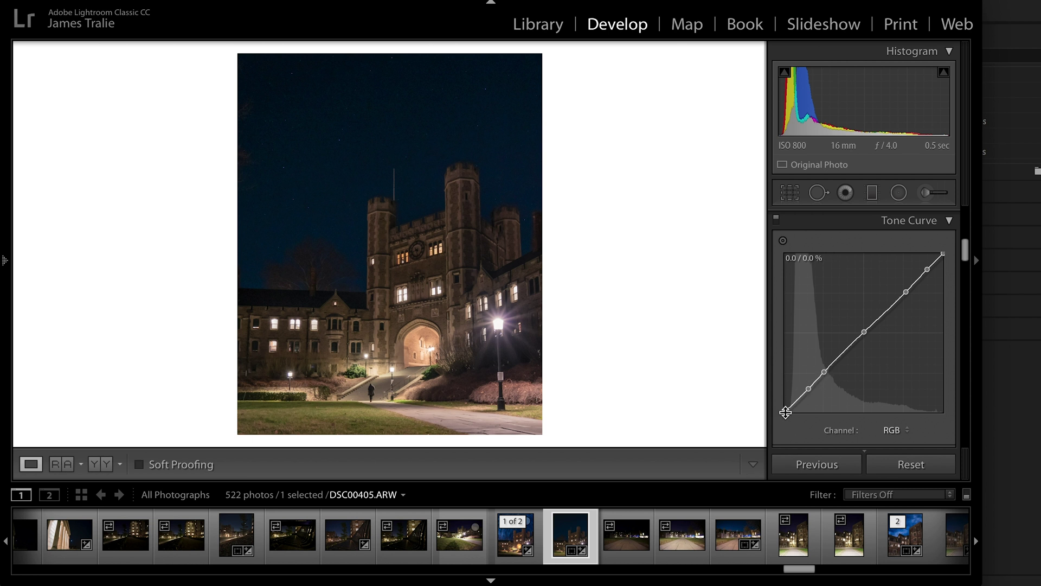
mouse_move(785, 411)
mouse_down()
mouse_move(786, 400)
mouse_move(783, 412)
mouse_up()
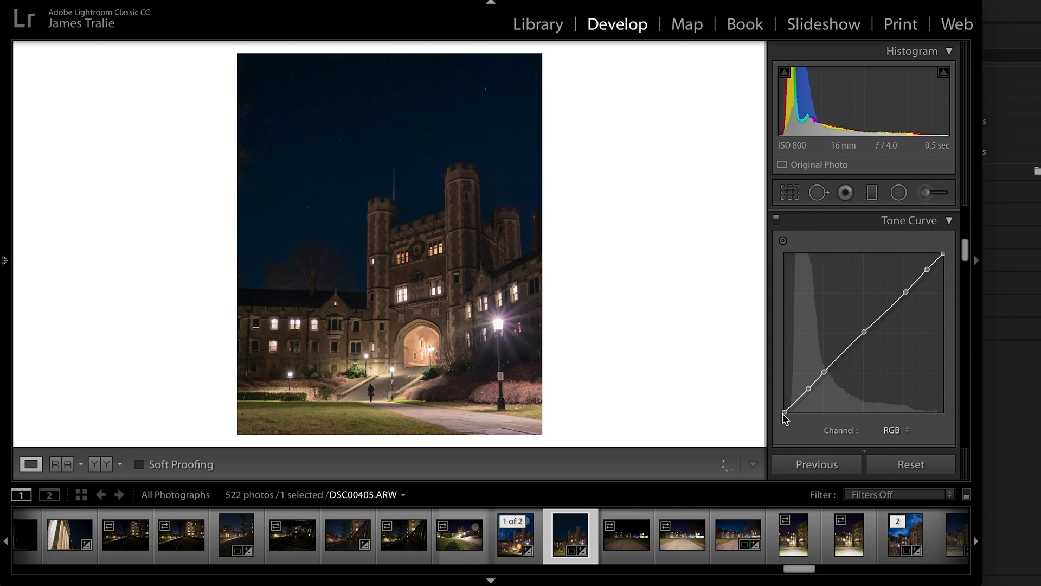
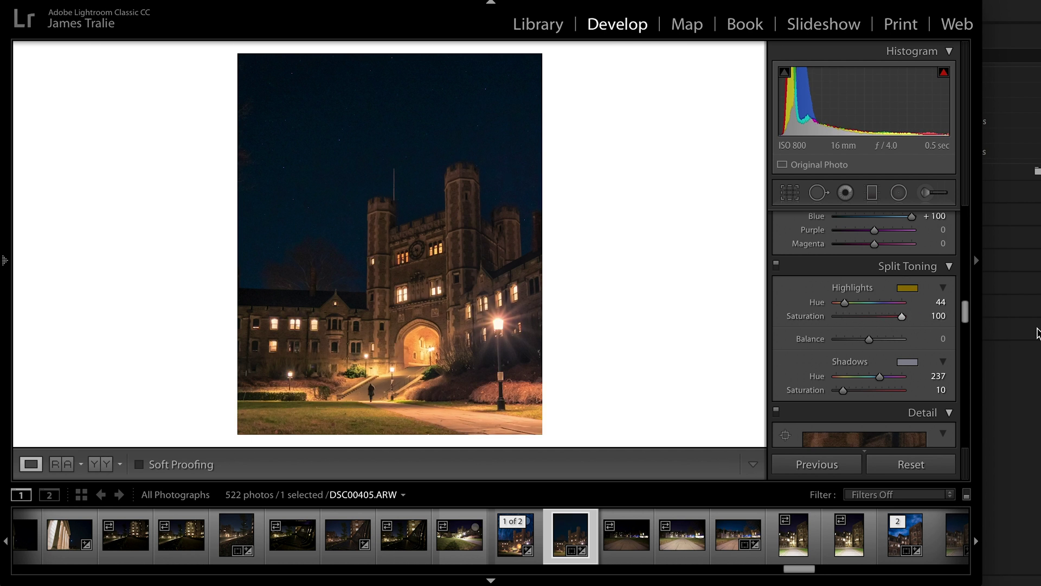
Step: Undo the last saturation change to the Split Toning highlights
key(ctrl+z)
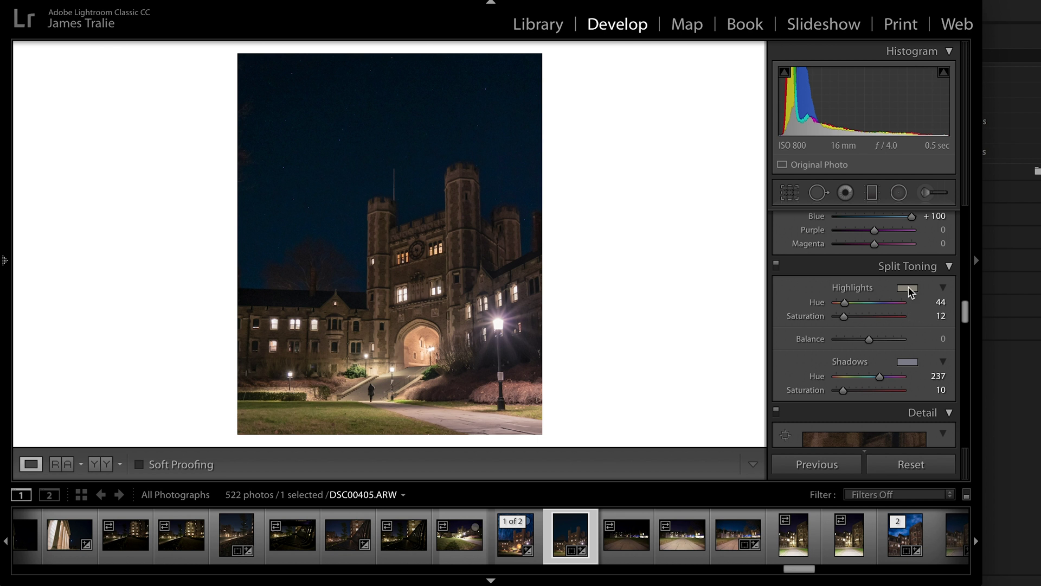
Step: Try saturated blues with hues 234 and 216, plus a much fainter tint, for the Split Toning shadows, and undo the changes
click(436, 249)
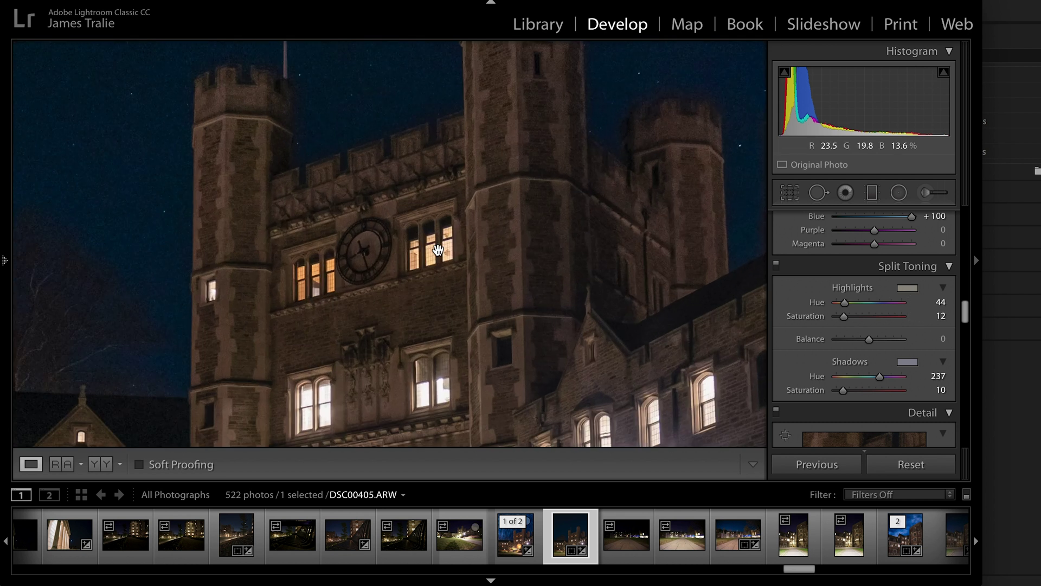
click(443, 258)
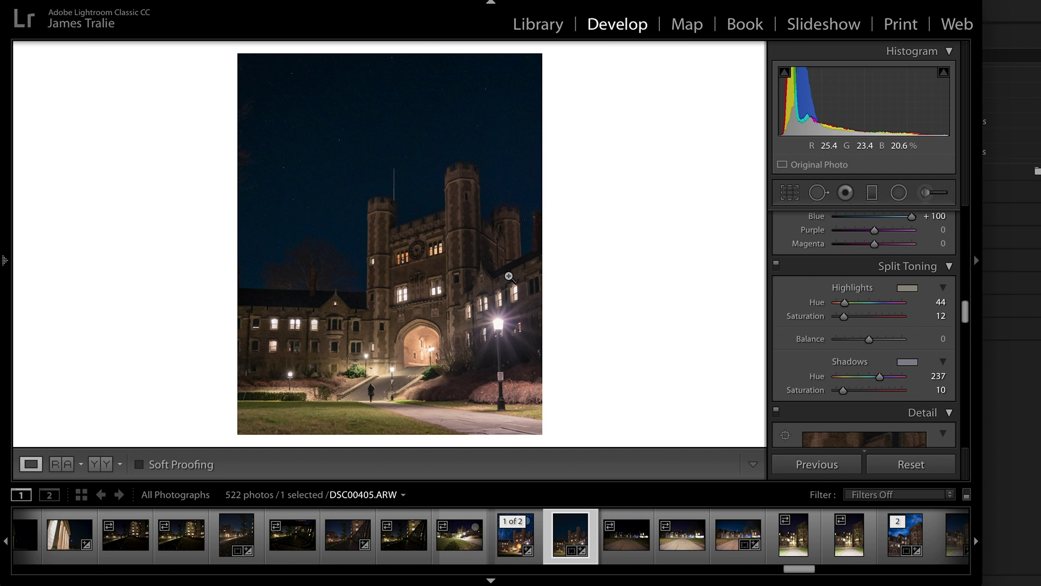
click(907, 363)
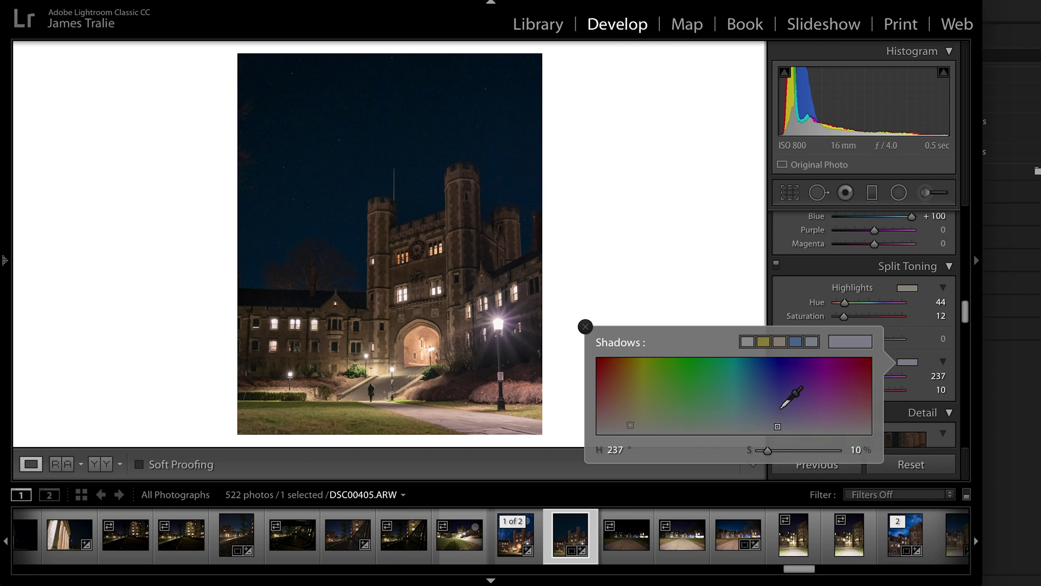
click(775, 367)
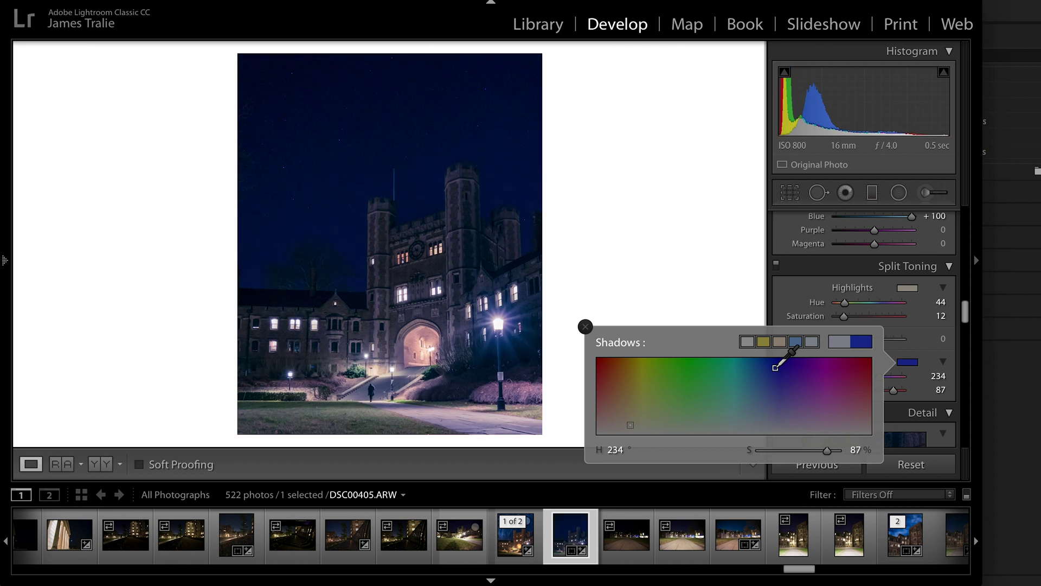
drag(775, 367, 762, 368)
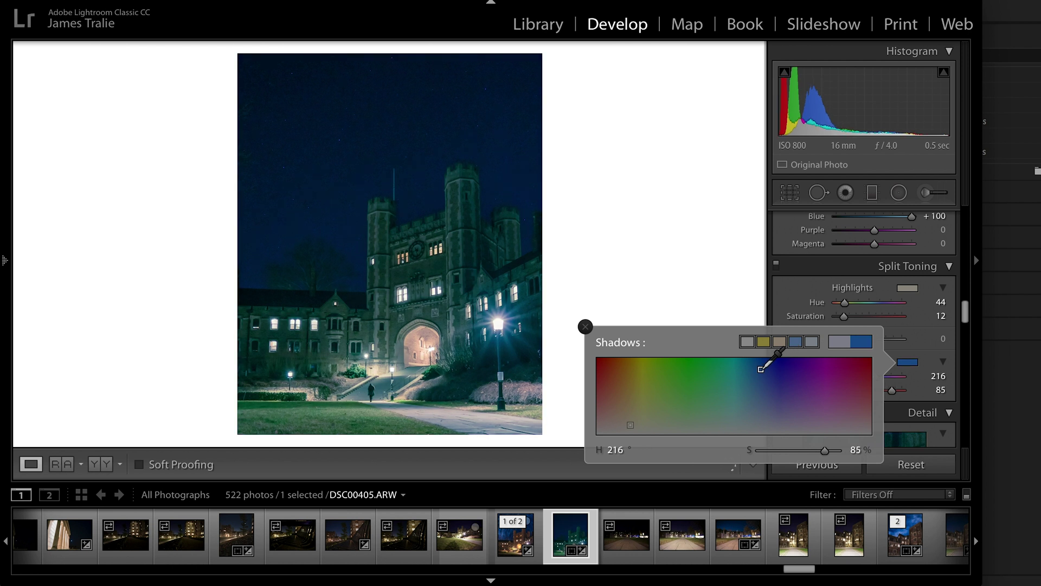
mouse_move(762, 369)
mouse_down()
mouse_move(788, 371)
mouse_move(775, 370)
mouse_move(771, 440)
mouse_move(772, 430)
mouse_up()
click(586, 327)
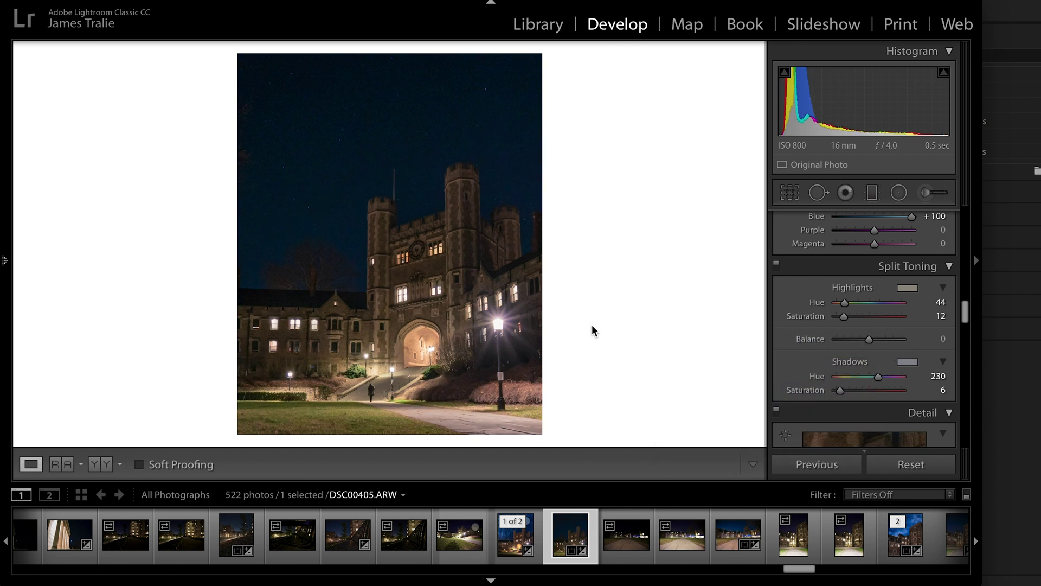
key(ctrl+z)
key(ctrl+z)
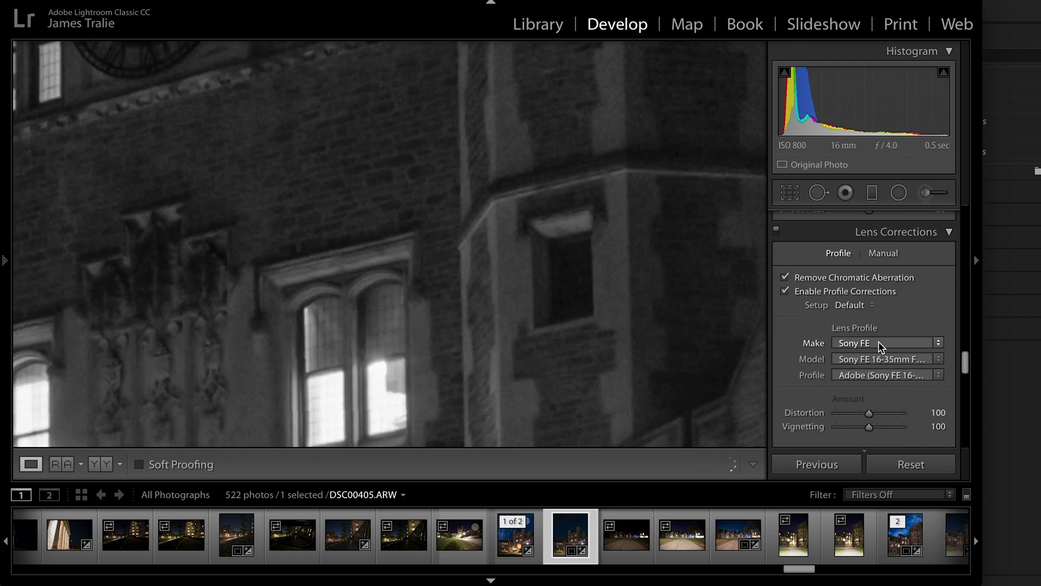
Step: Look through the lens profile makes and compare the whole photo with Lens Corrections off and on
click(572, 301)
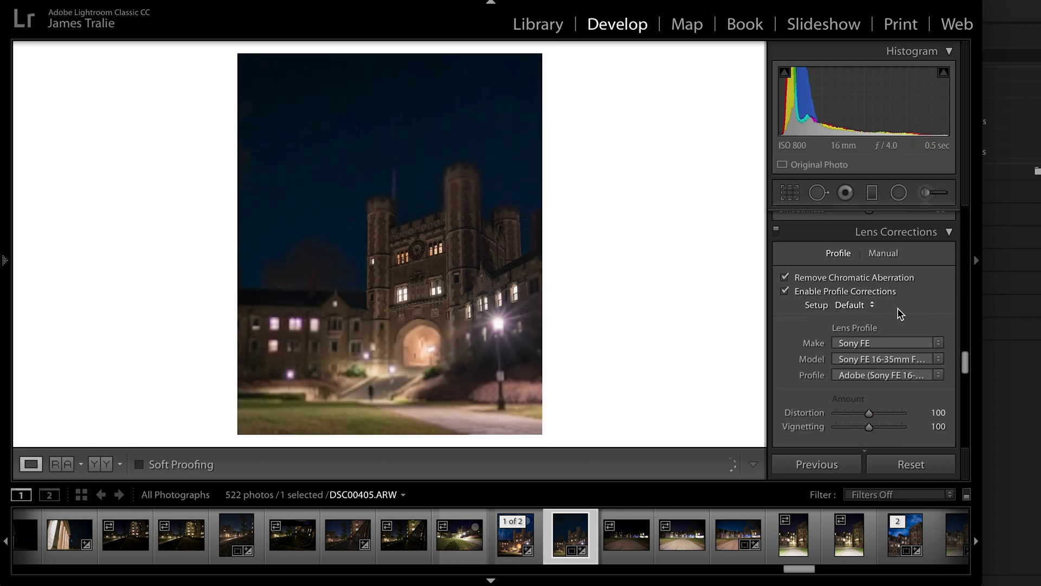
click(852, 342)
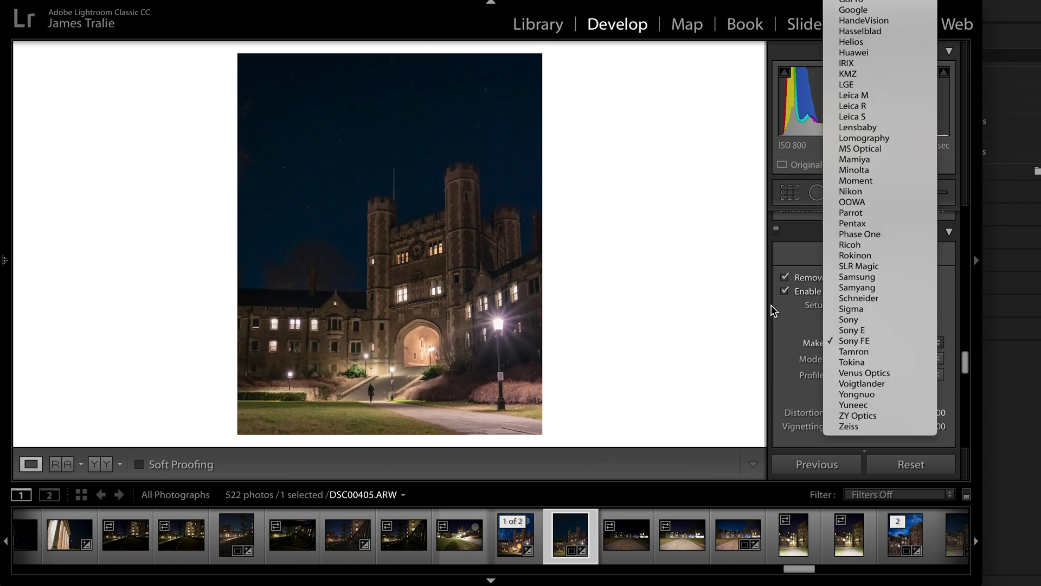
click(789, 321)
click(779, 232)
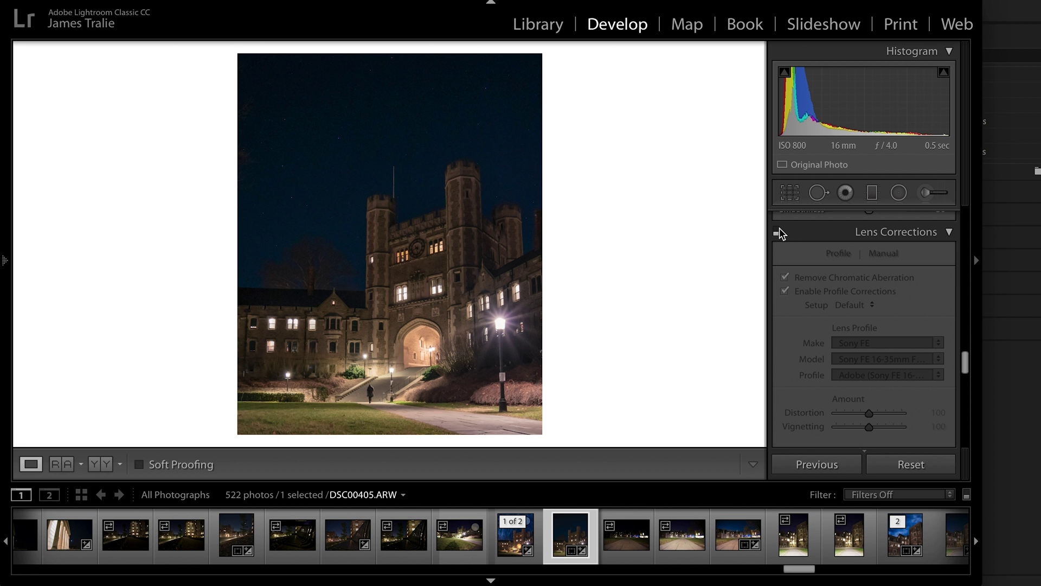
click(778, 232)
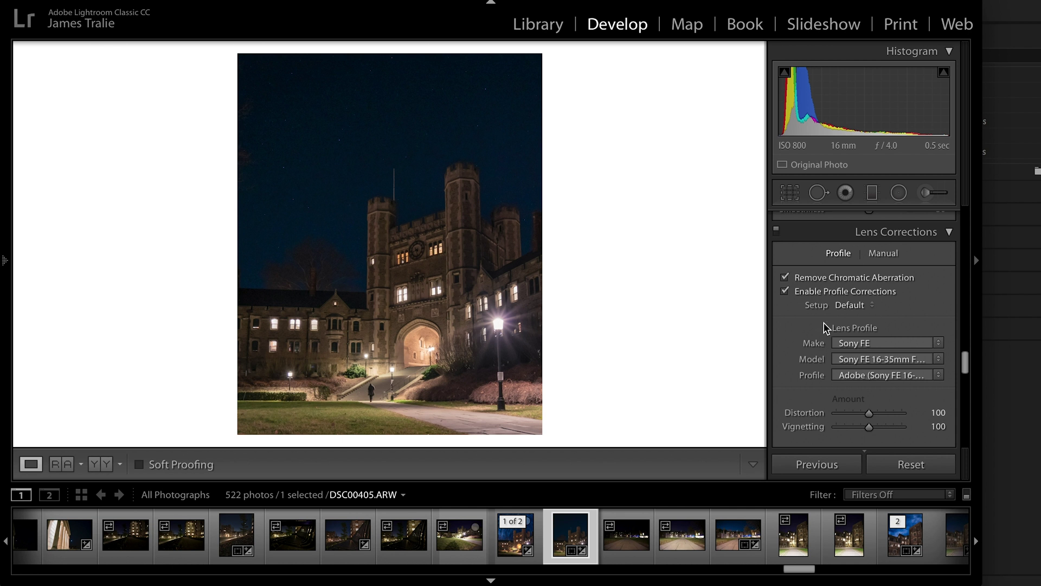
Step: Send the photo to Adobe Photoshop CC 2019 for further editing
scroll(826, 327, down, 10)
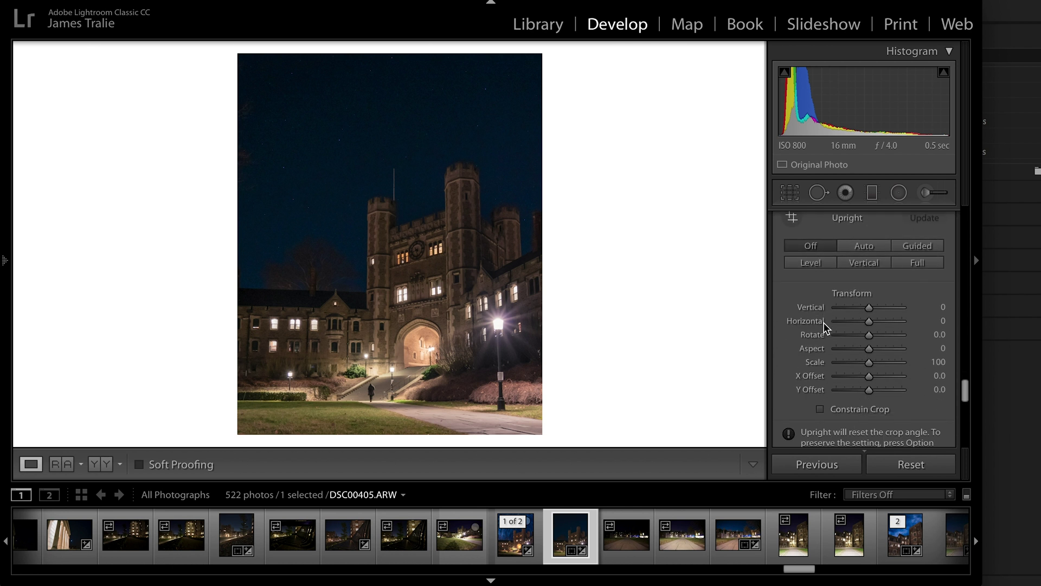
scroll(826, 328, down, 10)
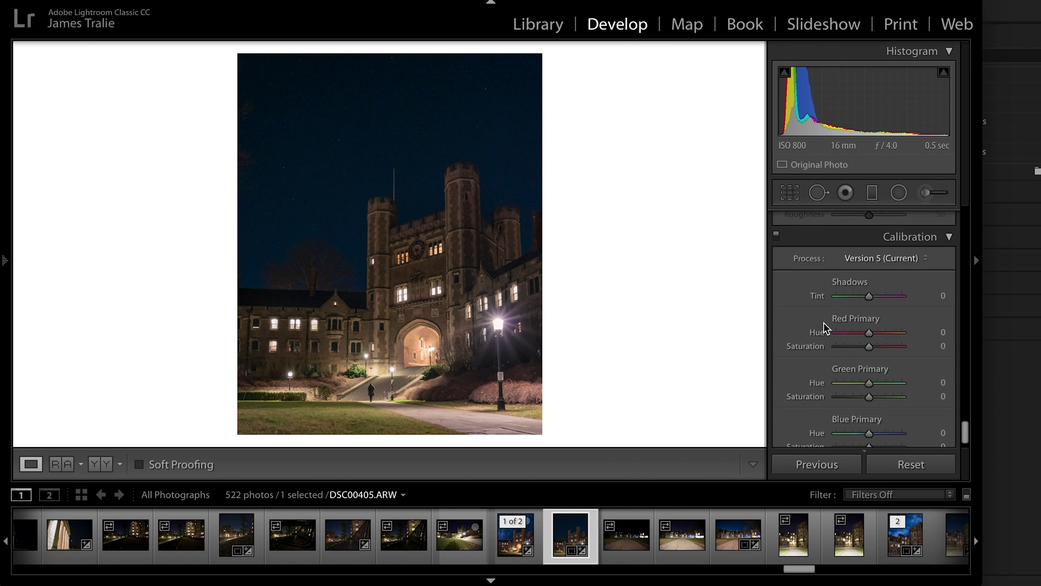
scroll(826, 328, up, 1)
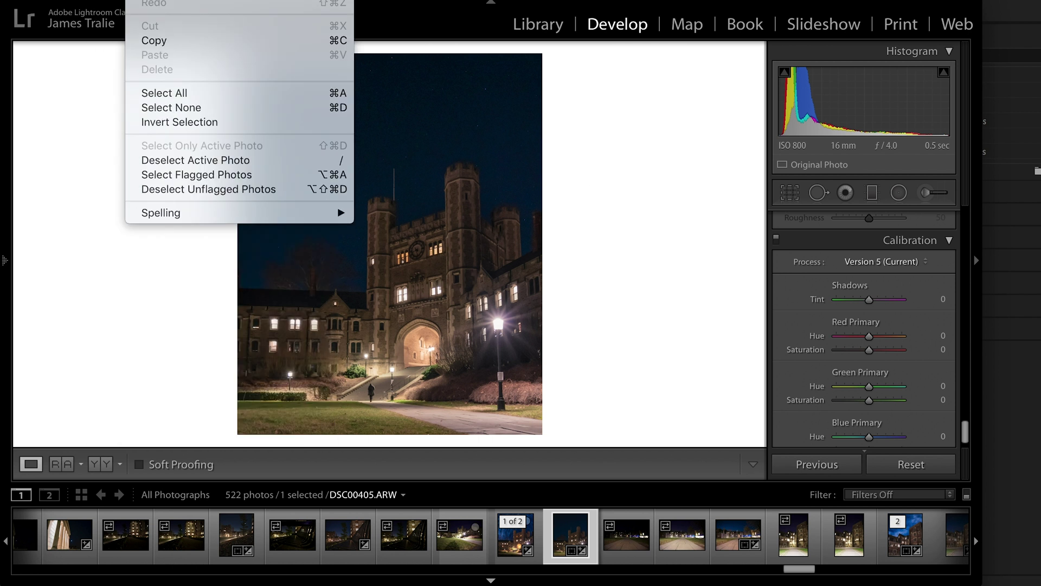
click(78, 149)
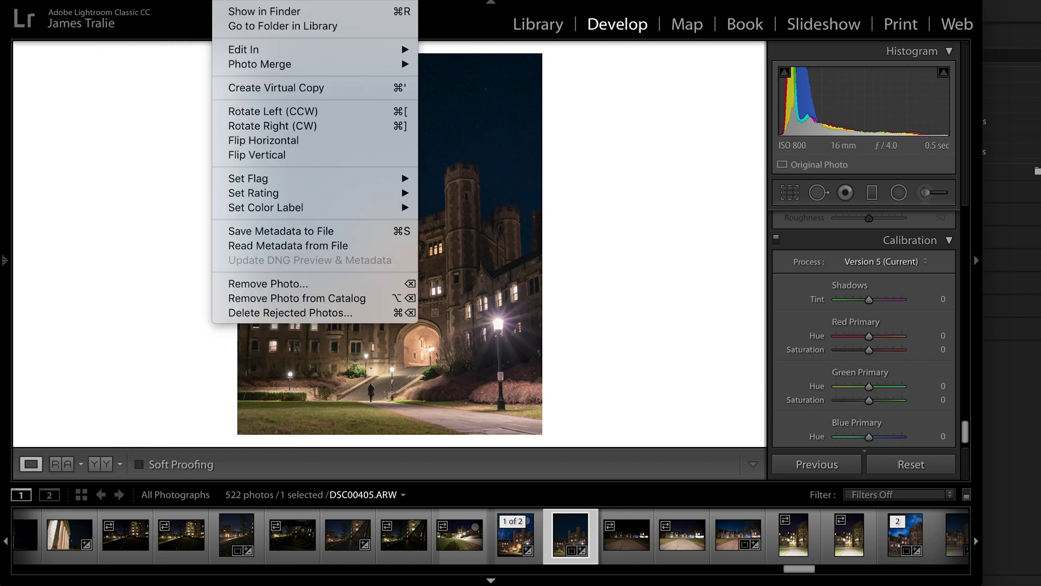
mouse_move(273, 51)
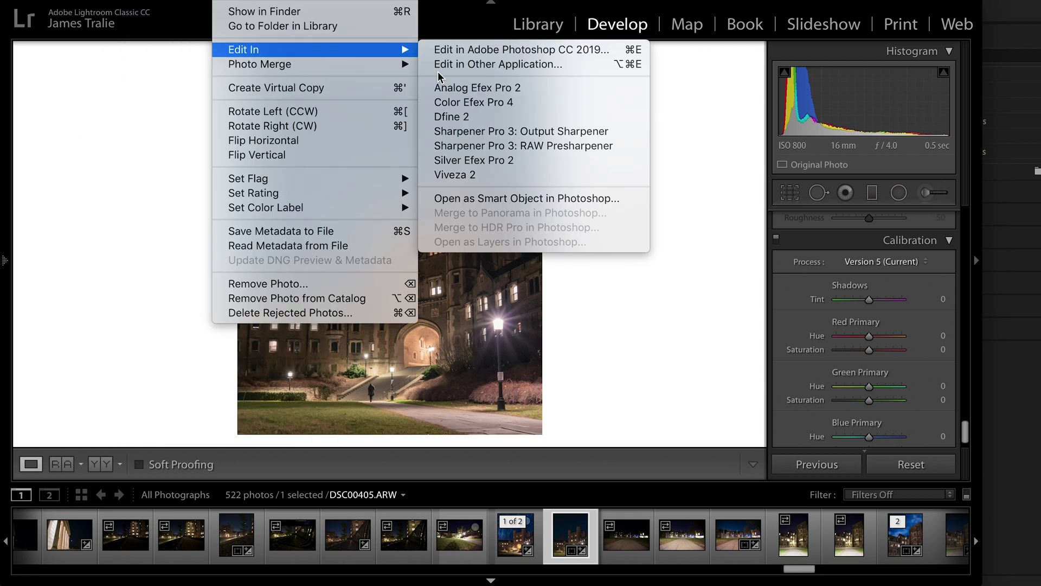
click(544, 50)
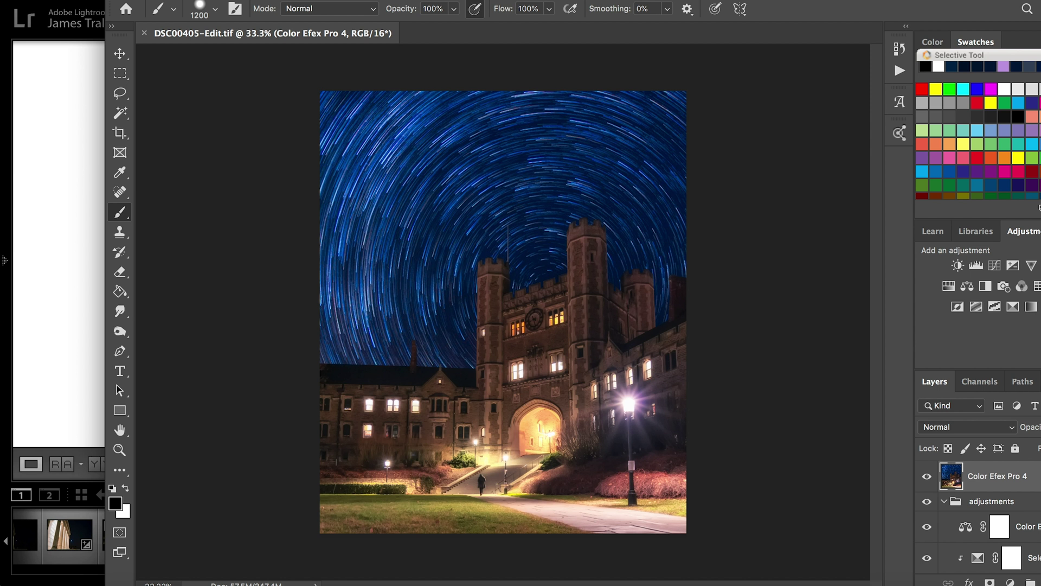
Step: Collapse the adjustments layer group and hide both it and the Color Efex Pro 4 layer
scroll(1005, 497, down, 2)
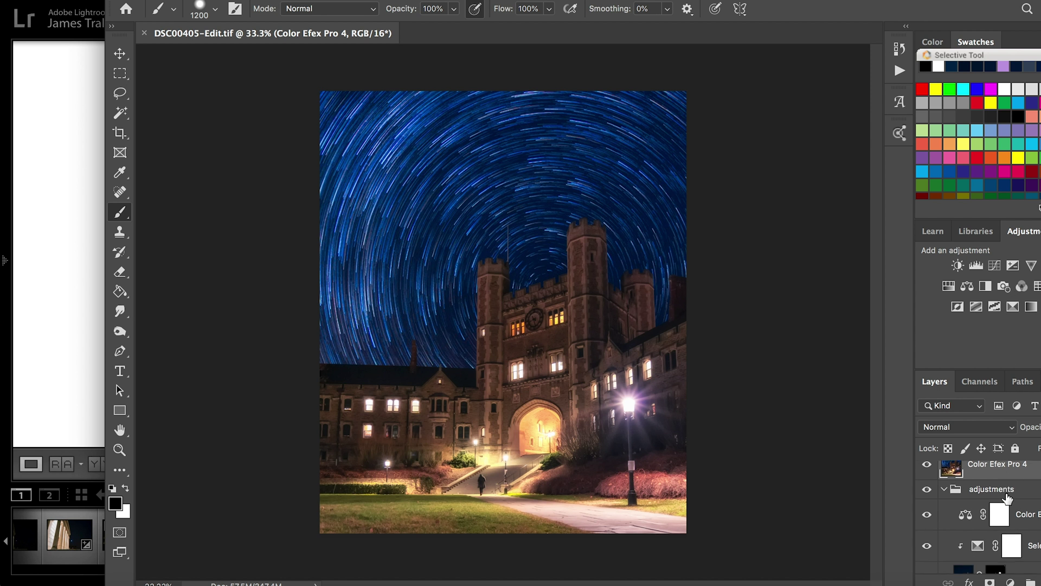
click(944, 467)
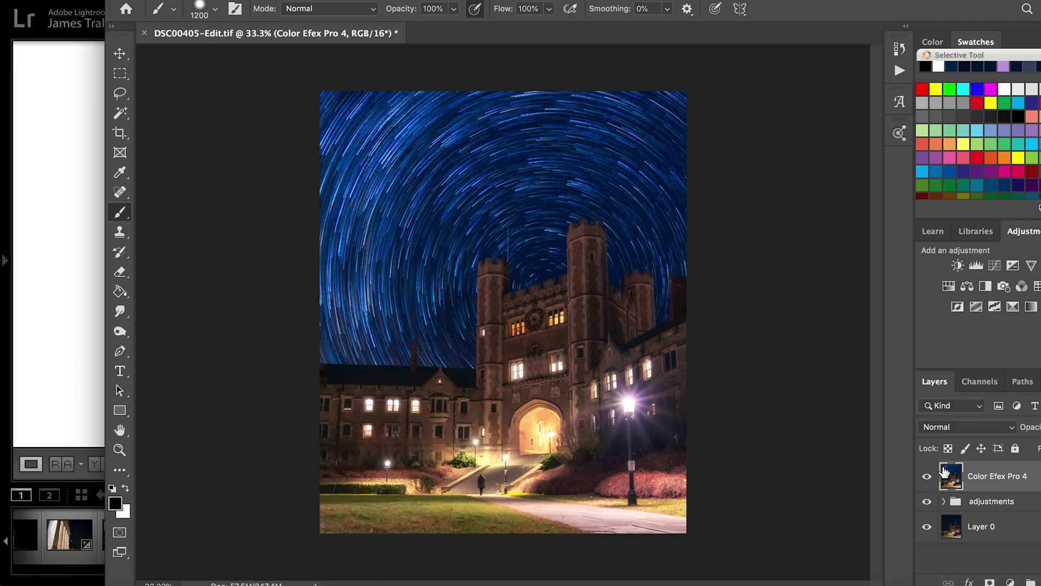
click(927, 475)
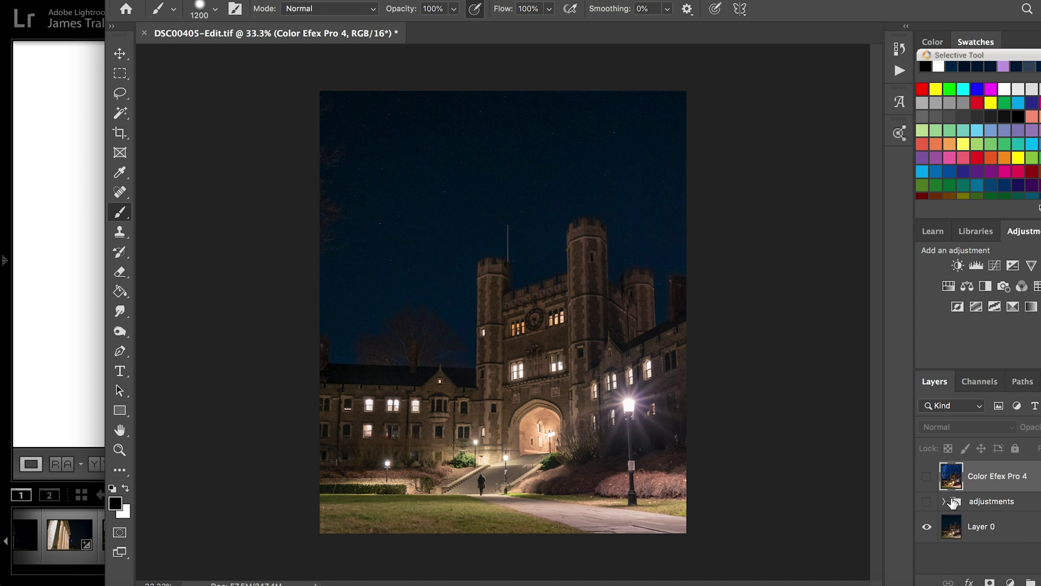
Step: Expand and show the adjustments group, hiding its color balance, selective color and star-trail photo layers while keeping Dfine 2 shown
click(944, 501)
click(926, 524)
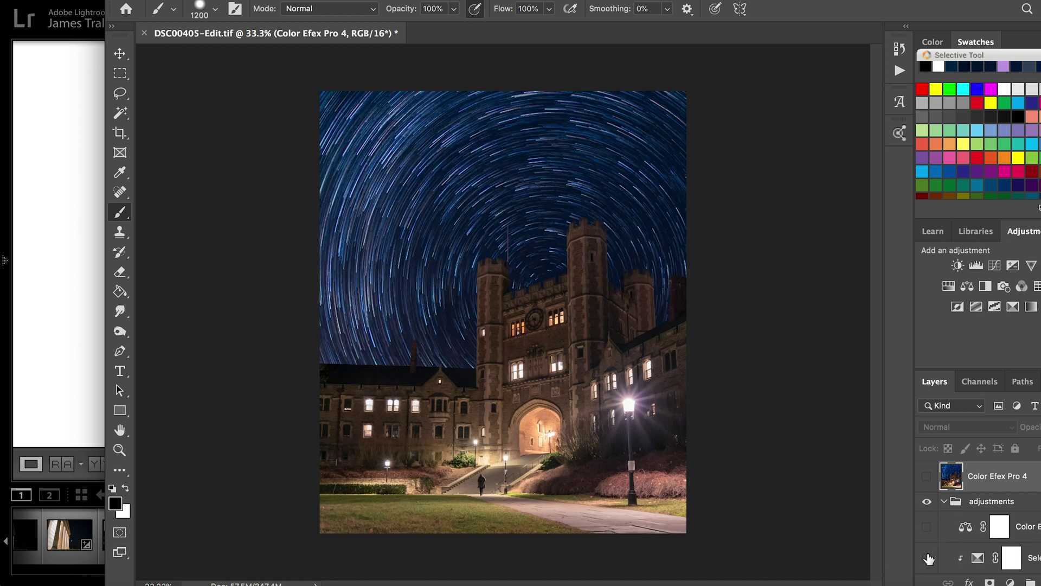
click(926, 521)
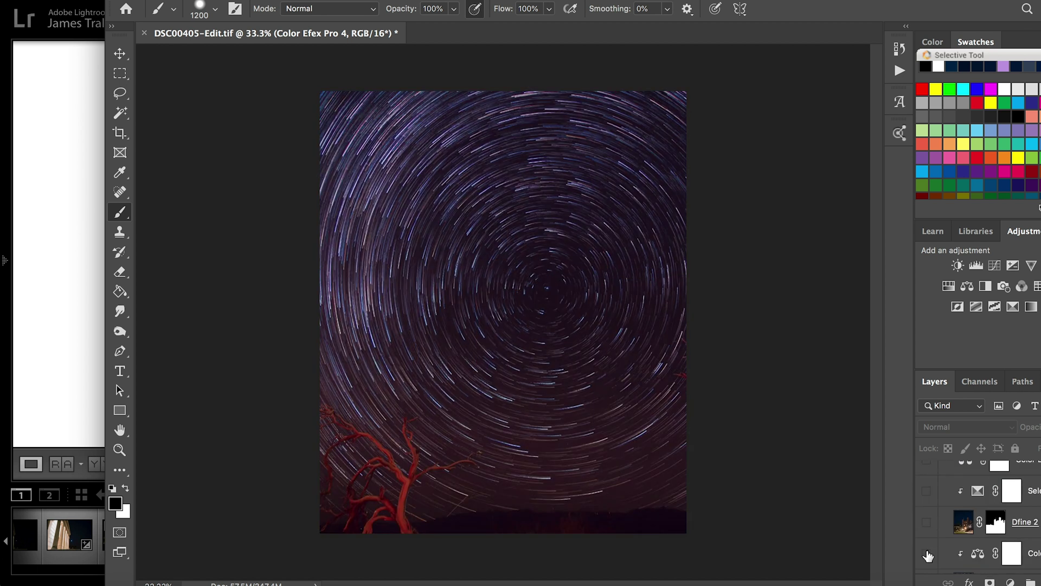
scroll(929, 556, down, 2)
click(927, 522)
click(927, 462)
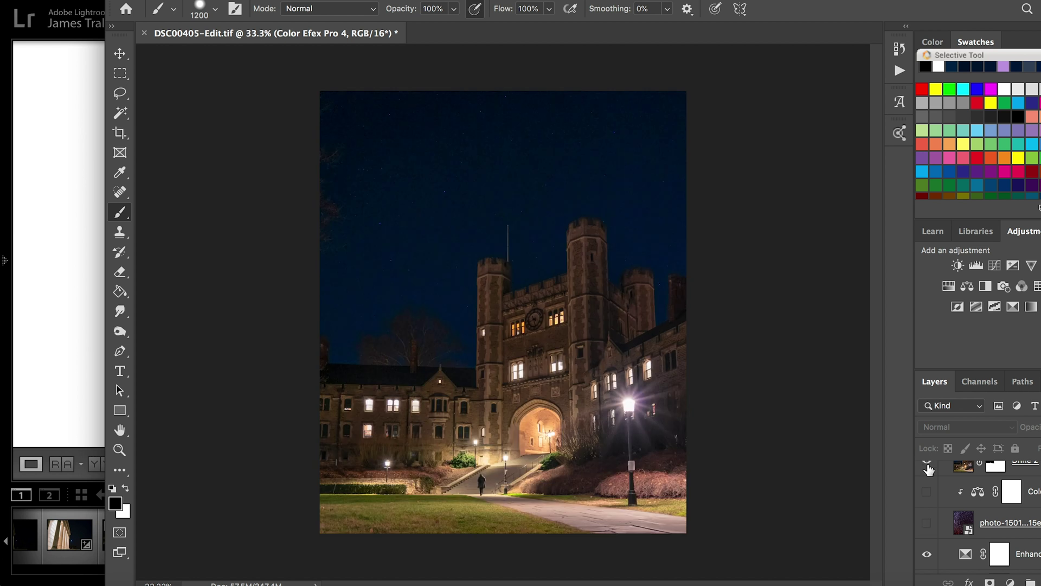
Step: Compare the image with the Selective Color layer above Dfine 2 off and on, leaving the layer shown
scroll(931, 505, up, 1)
scroll(931, 505, up, 3)
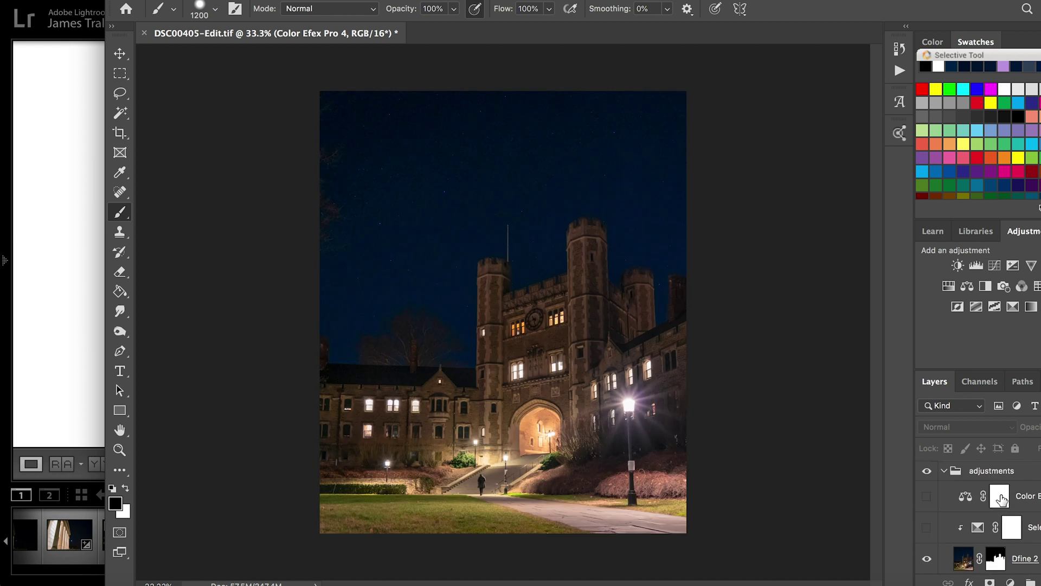
click(926, 528)
click(926, 529)
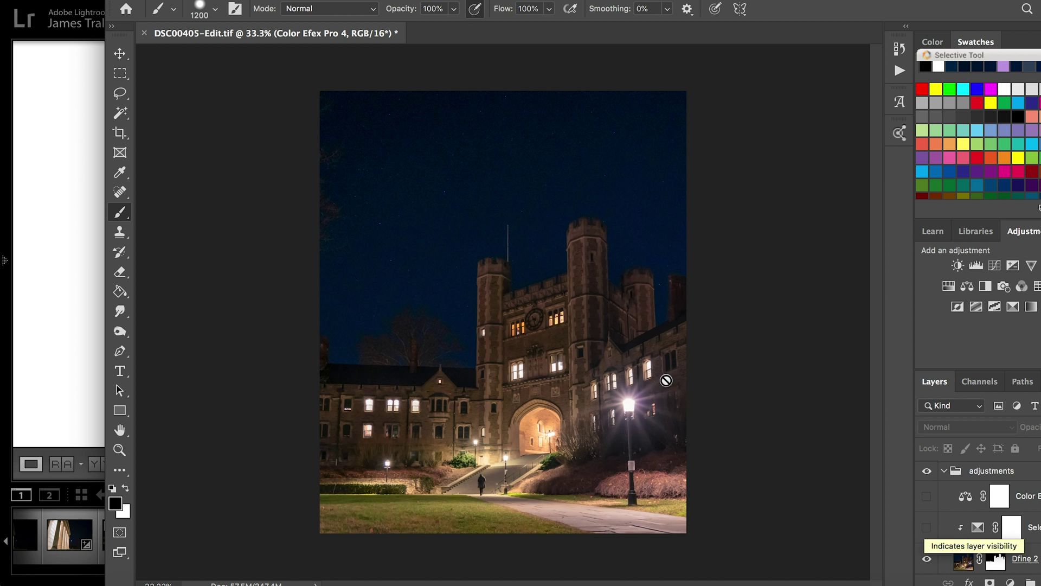
click(927, 529)
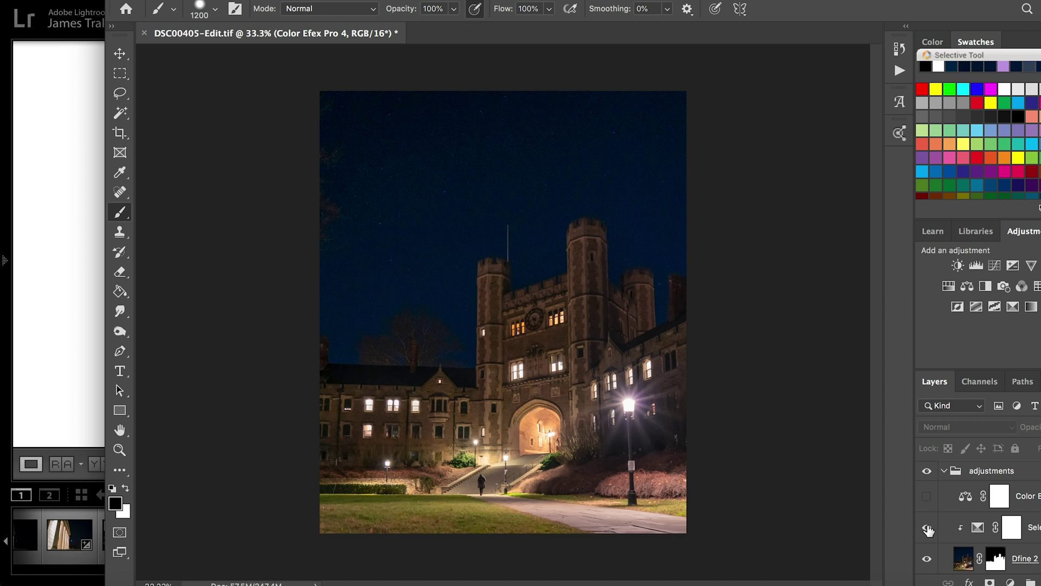
Step: Examine the Yellows and Greens settings of the Selective Color adjustment above Dfine 2, and close its properties
double_click(978, 528)
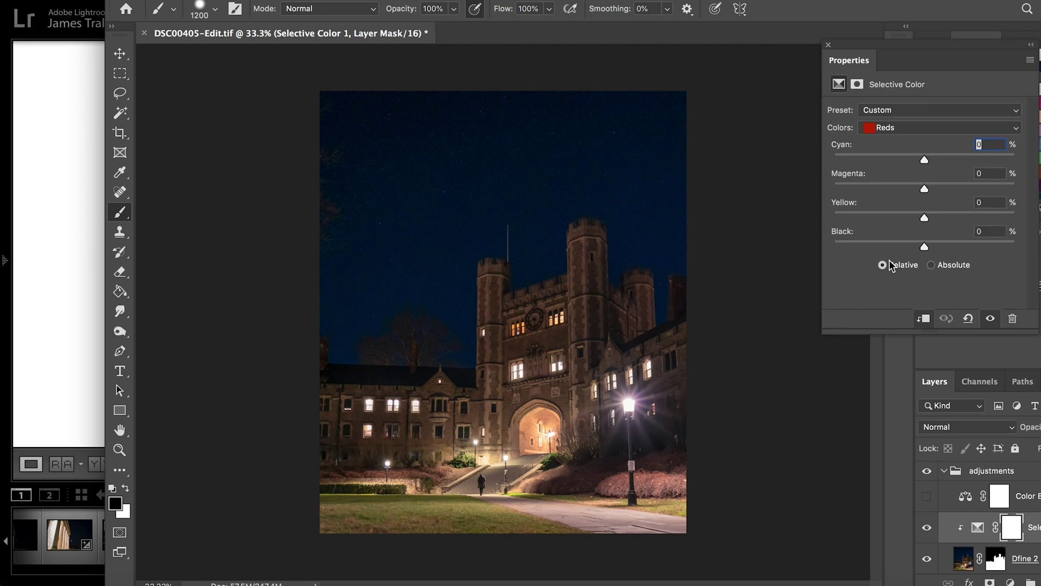
click(933, 132)
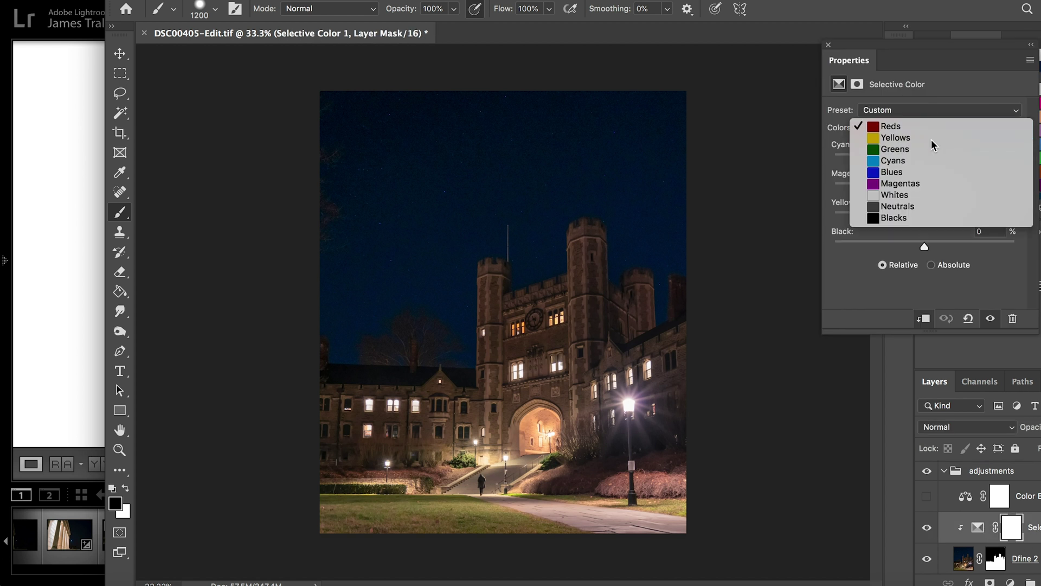
click(932, 138)
click(908, 130)
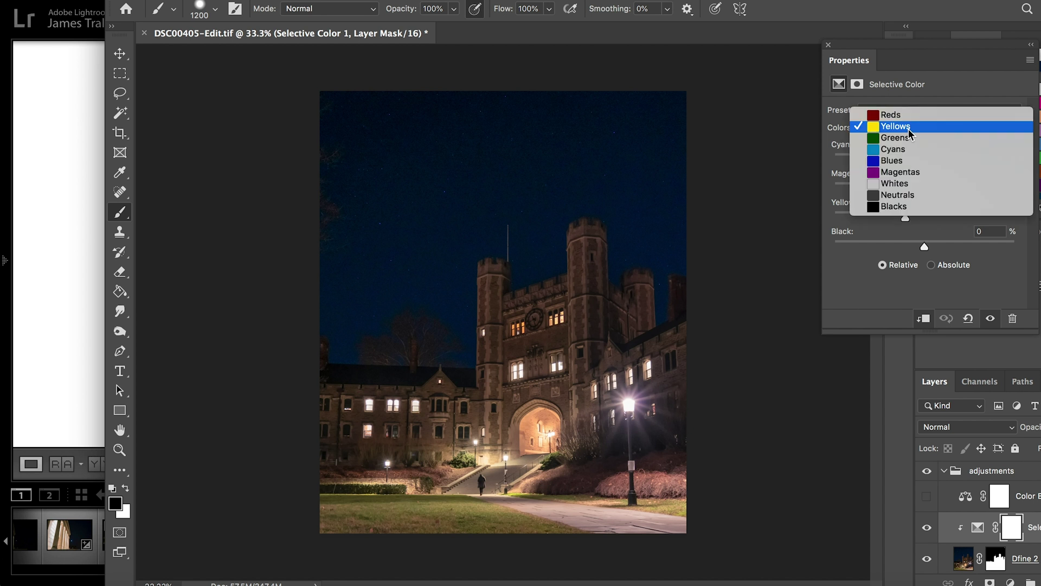
click(911, 145)
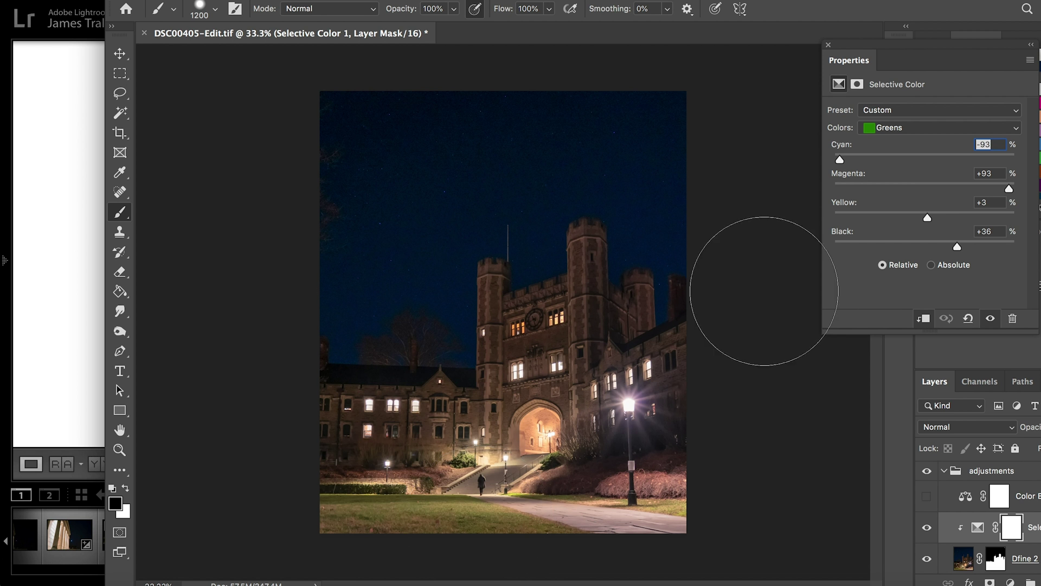
click(828, 45)
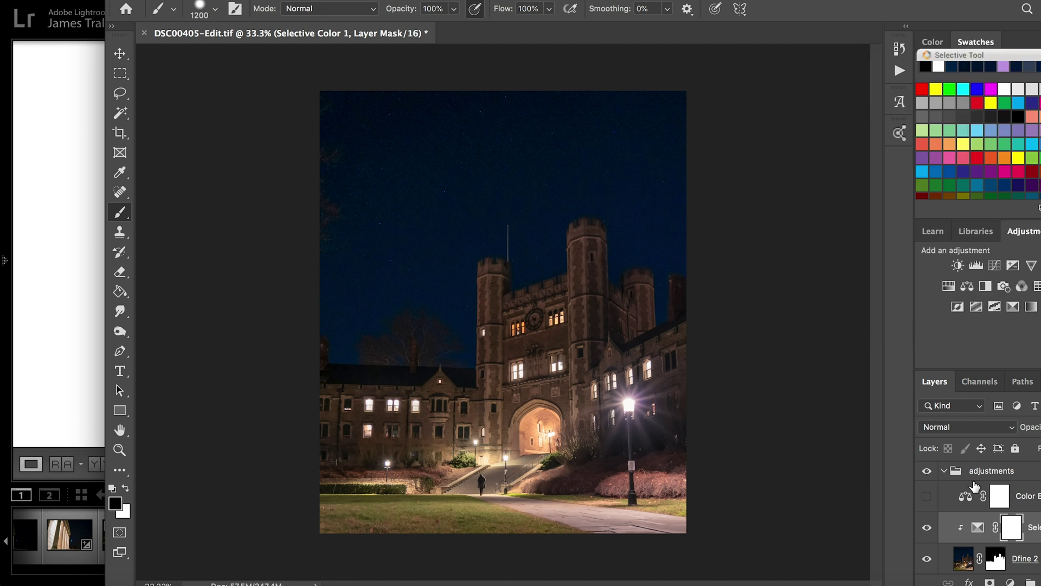
Step: Toggle the color balance layer at the top of the adjustments group to compare its effect, leaving it shown
click(928, 496)
click(928, 496)
click(928, 496)
Step: Select the Dfine 2 layer's mask and magnify the roofline and bare tree beside the towers for inspection
scroll(930, 499, up, 2)
scroll(933, 502, down, 4)
scroll(934, 503, down, 2)
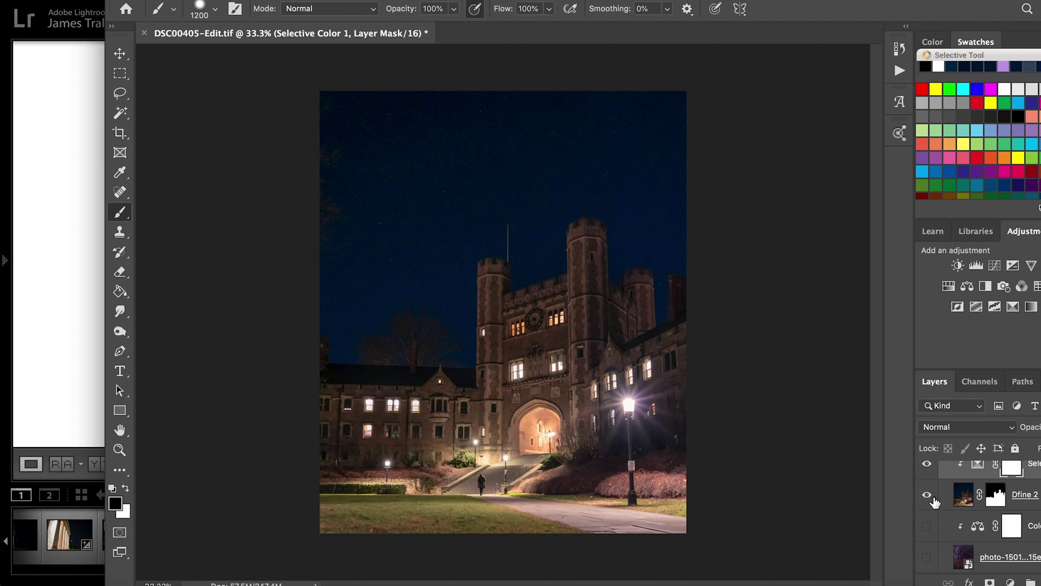
click(1000, 485)
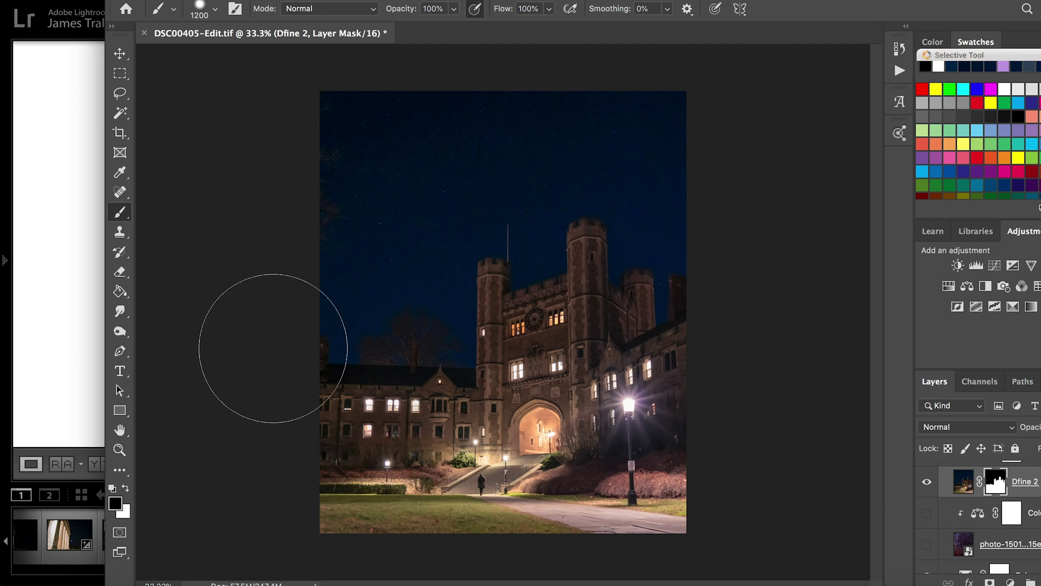
click(117, 450)
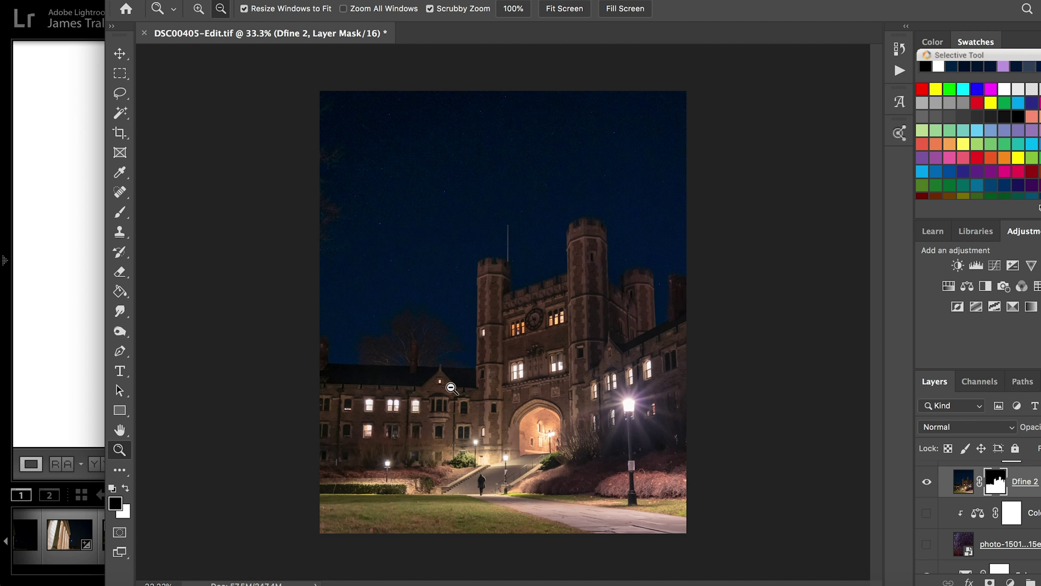
scroll(464, 380, up, 1)
mouse_move(465, 380)
mouse_down()
mouse_move(502, 396)
mouse_move(445, 383)
mouse_up()
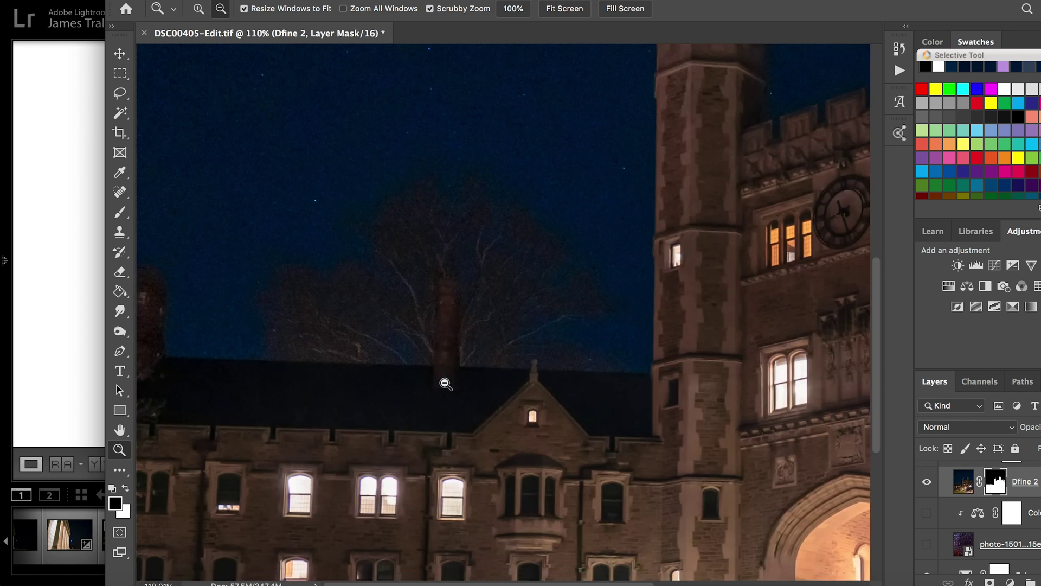
Step: Try selecting the sky above the roofline with the Magic Wand at tolerance 32, and clear the selection
drag(520, 356, 452, 356)
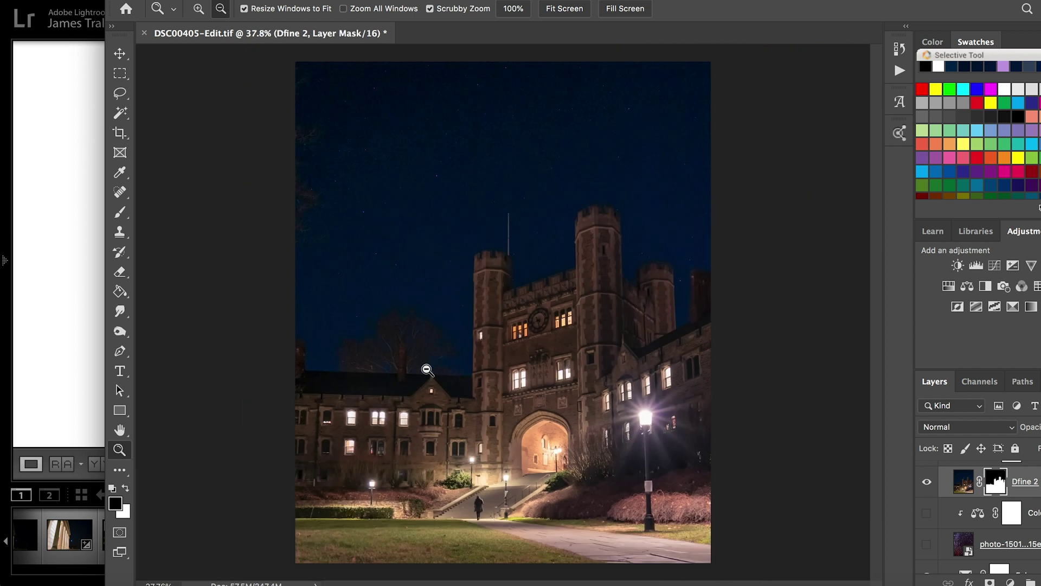
drag(361, 389, 415, 360)
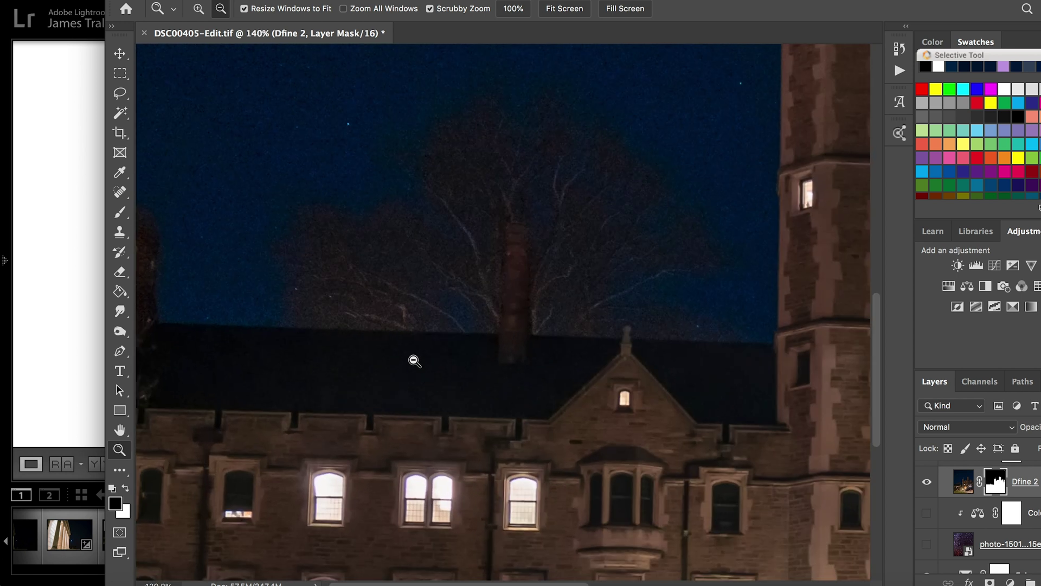
click(120, 112)
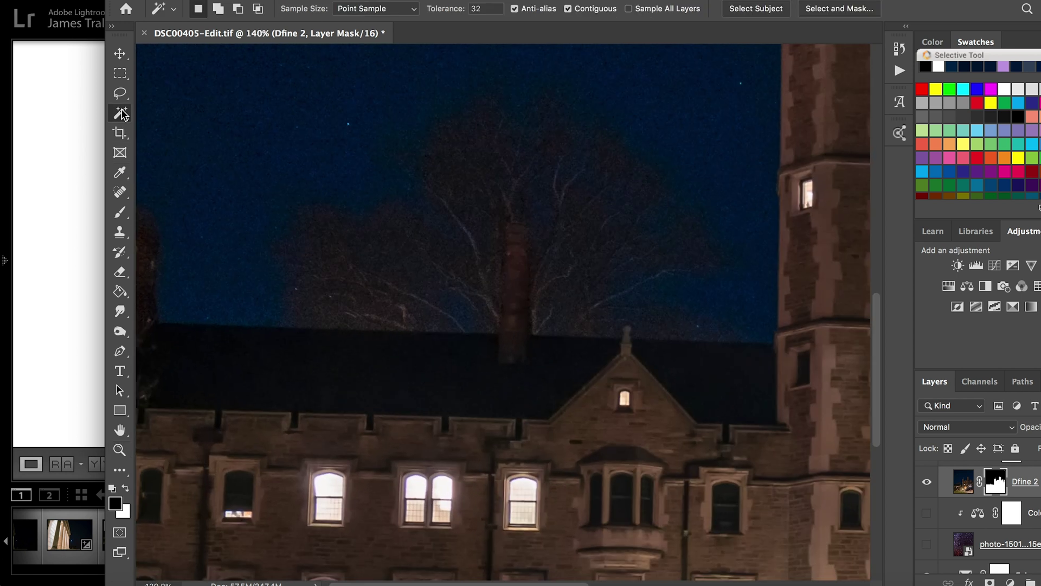
click(237, 177)
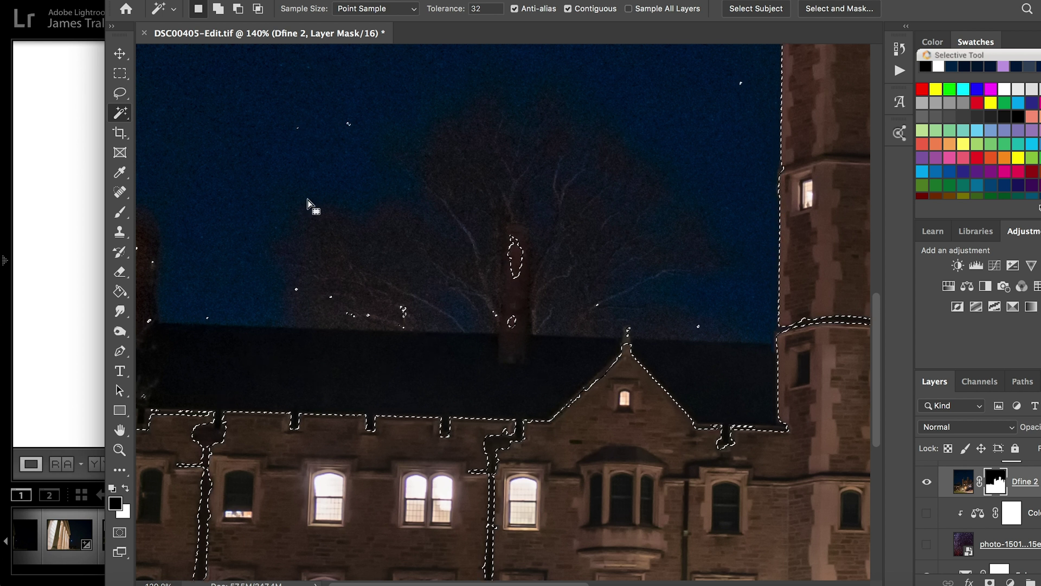
click(341, 2)
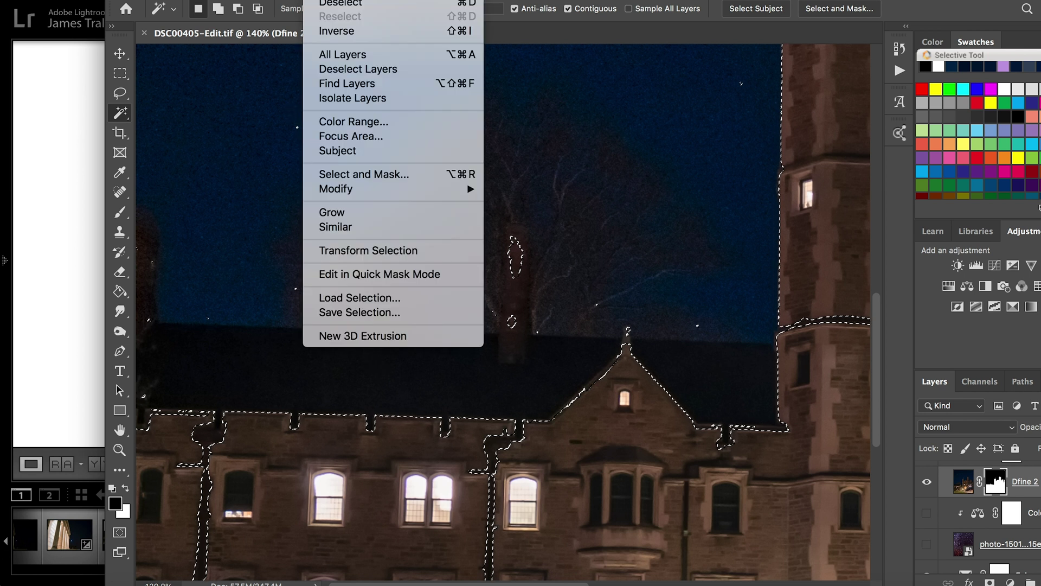
click(345, 4)
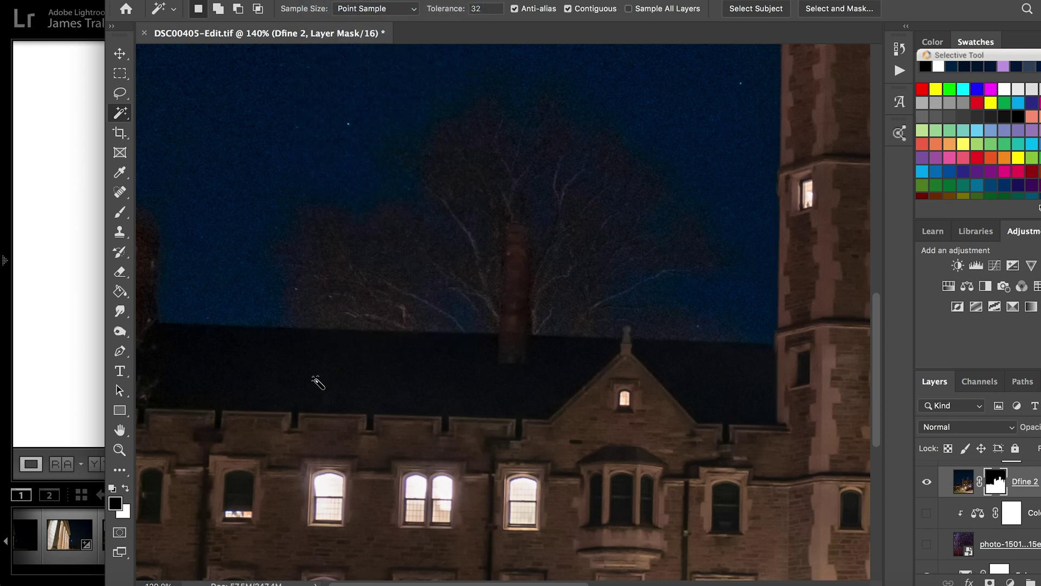
Step: Try tracing the roofline beside the towers with a Pen tool path up to the chimney, and discard the path
click(119, 449)
drag(302, 425, 203, 358)
key(p)
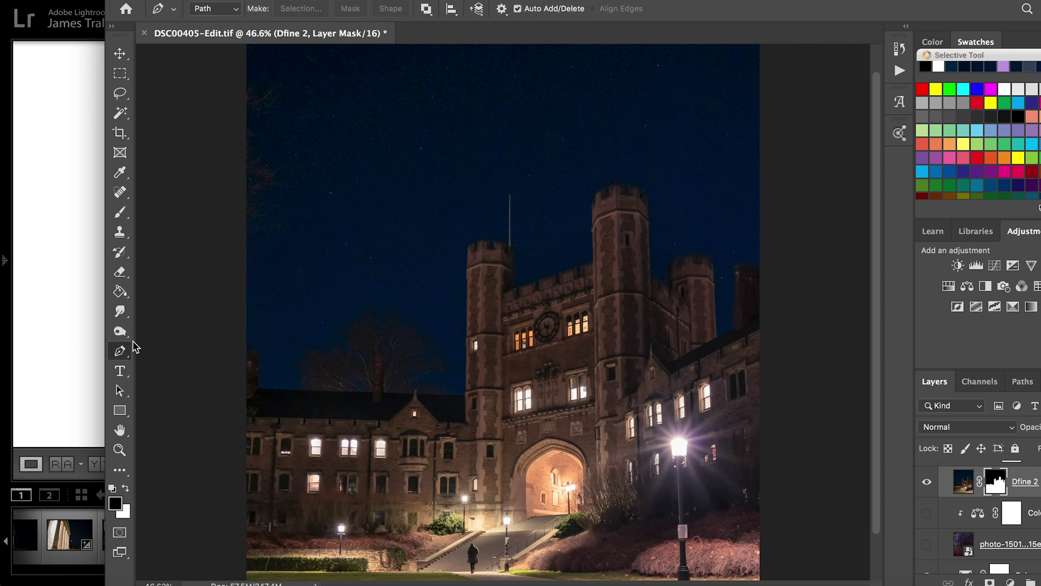
click(267, 392)
click(326, 394)
drag(371, 397, 370, 361)
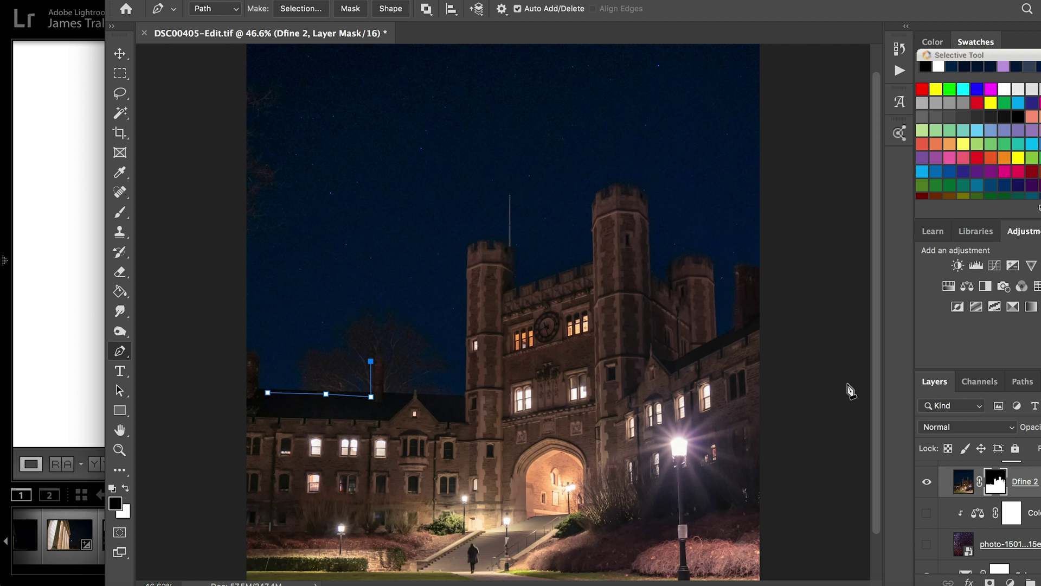
key(Return)
Step: Show the star-trail photo layer beneath Dfine 2 and frame the whole image in view
scroll(995, 545, down, 1)
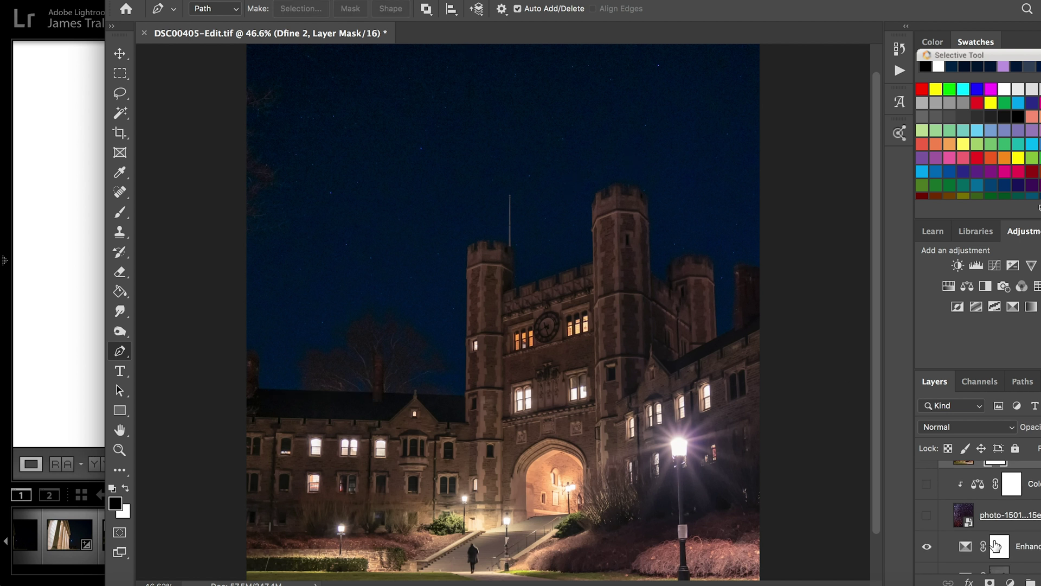
scroll(995, 545, up, 1)
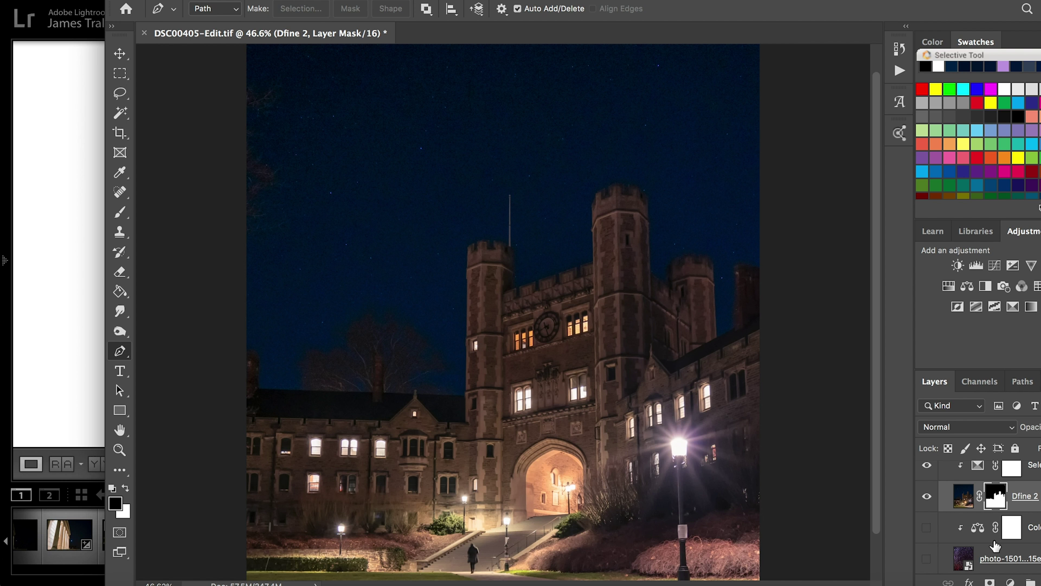
scroll(995, 545, up, 1)
scroll(995, 545, down, 1)
scroll(995, 545, down, 1)
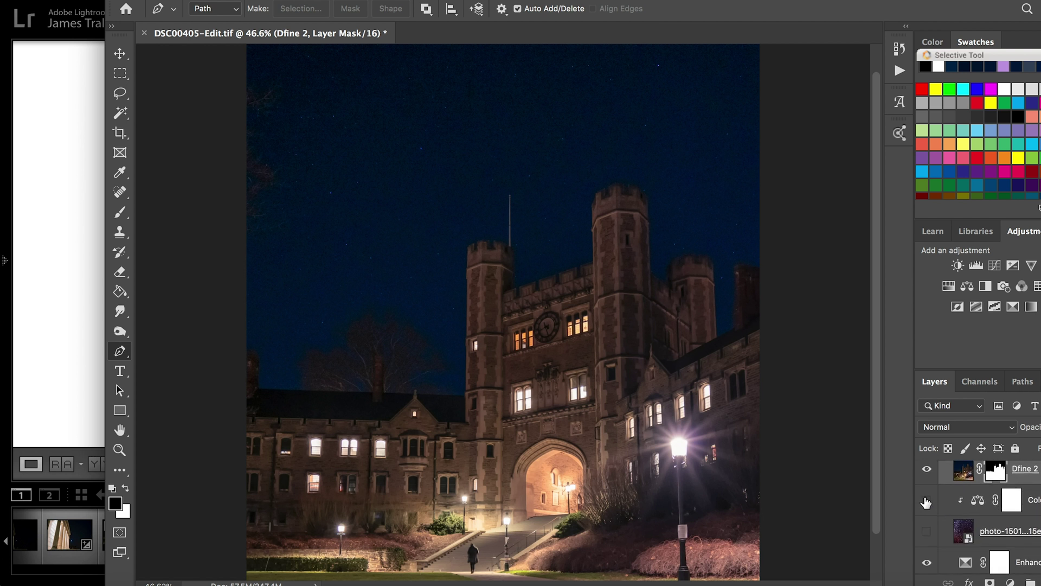
click(928, 533)
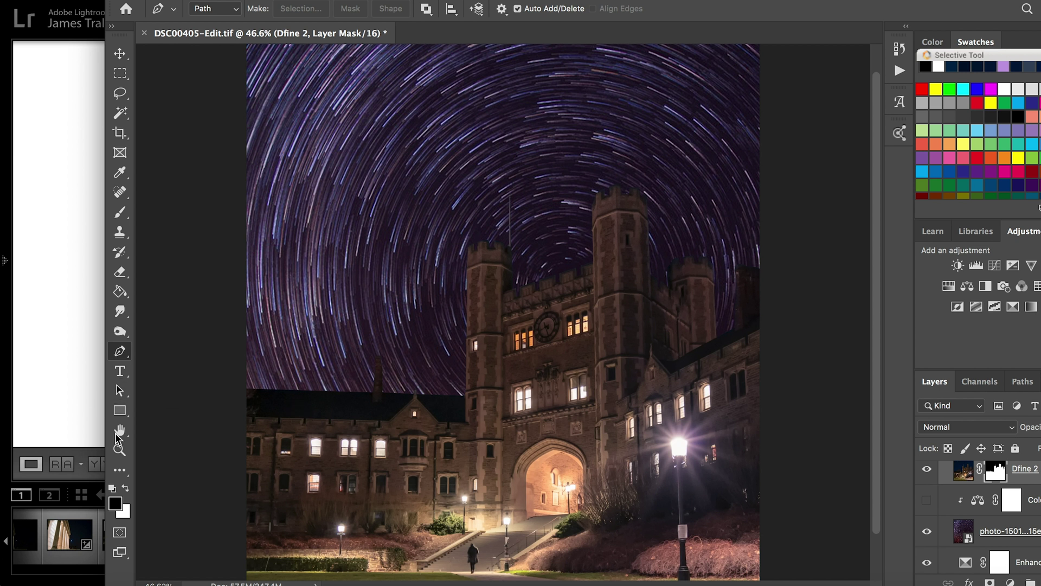
click(120, 449)
drag(512, 467, 518, 444)
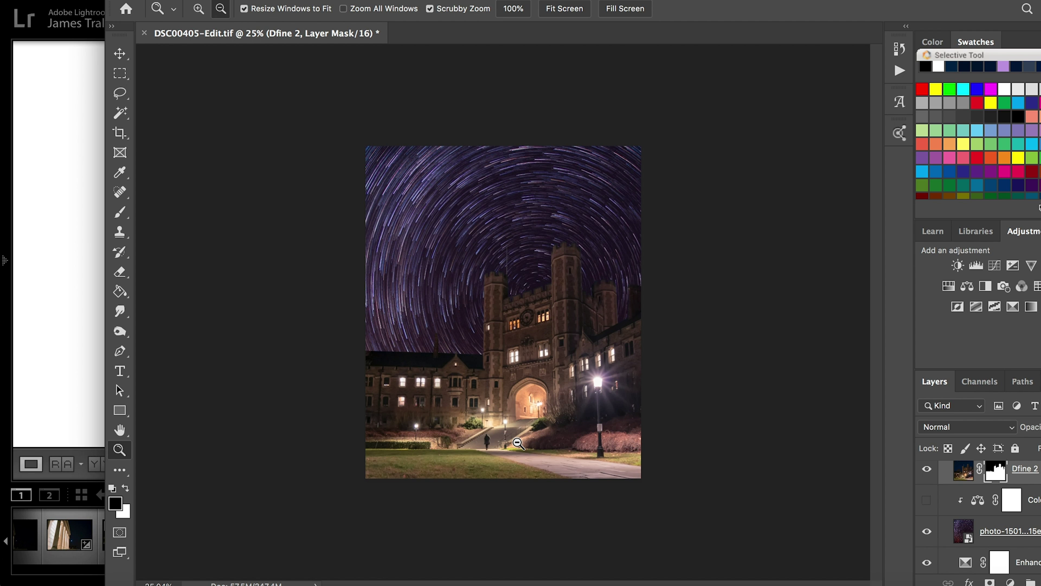
drag(518, 443, 668, 399)
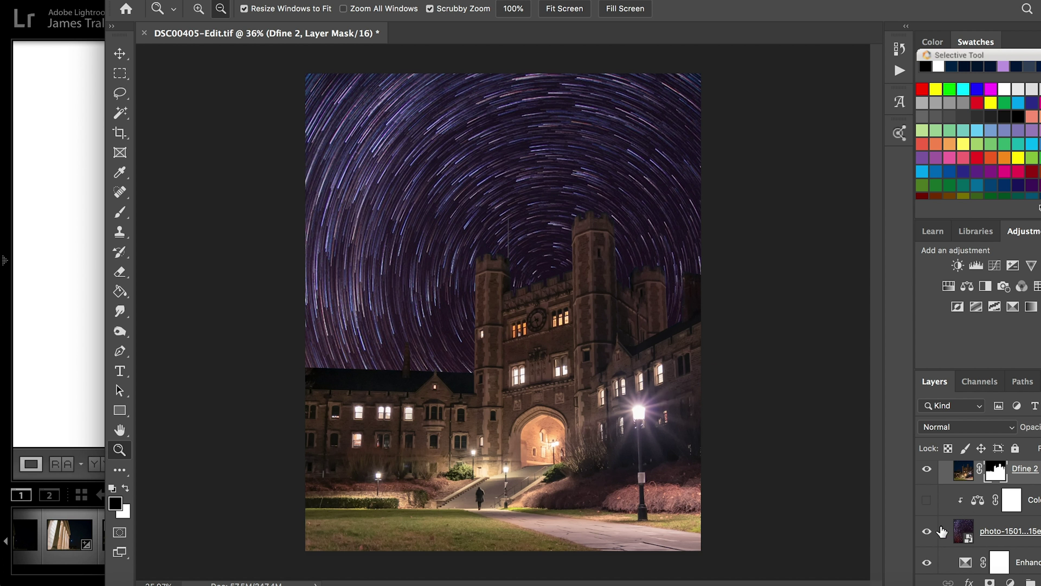
Step: Compare the image with the star-trail photo layer off and on, and show the color balance layer clipped to it
click(926, 534)
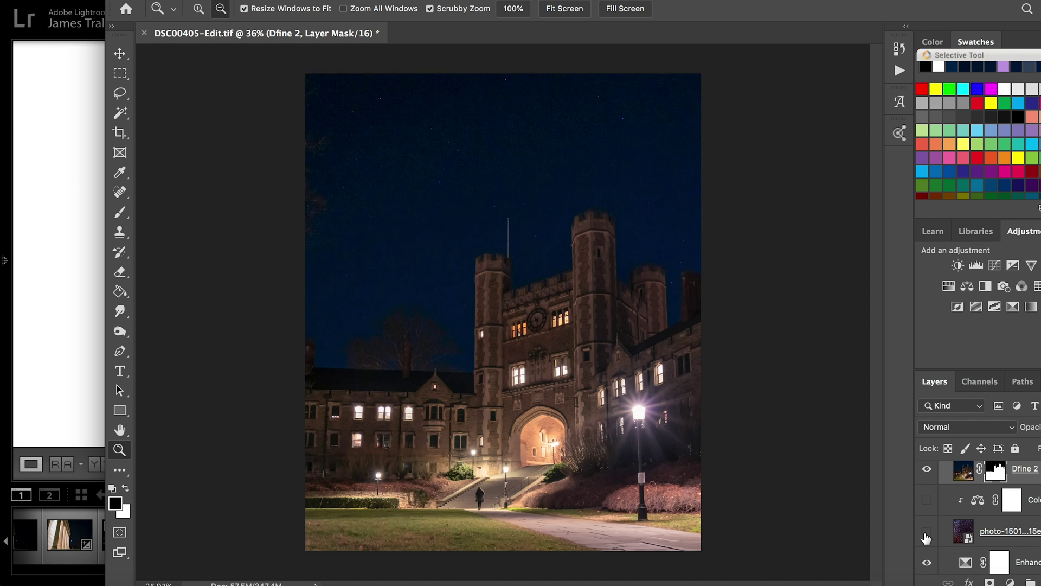
click(926, 534)
click(927, 502)
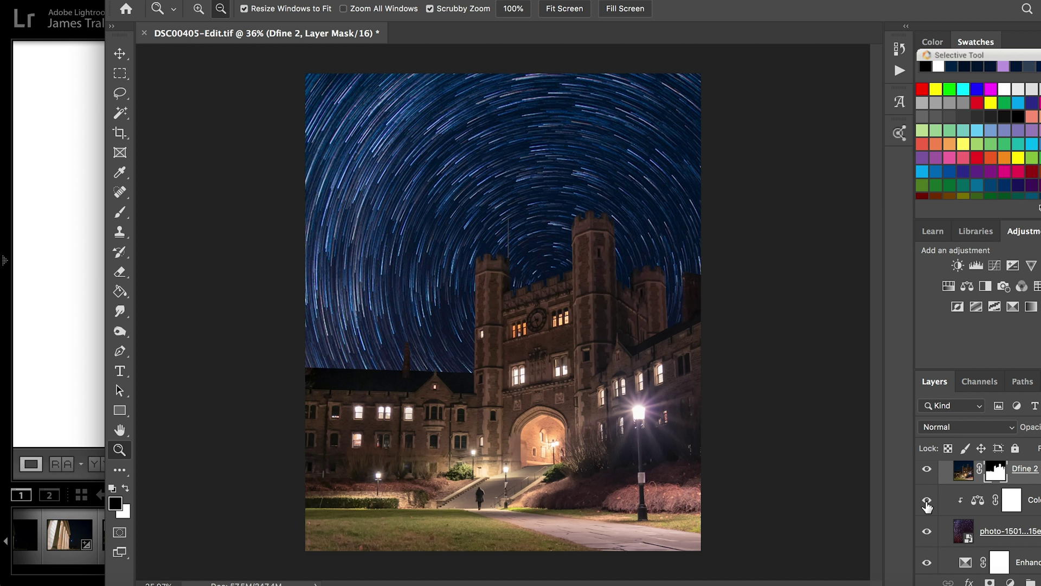
Step: Examine the Midtones and Highlights settings of the star-trail photo's Color Balance adjustment, and close its properties
double_click(980, 502)
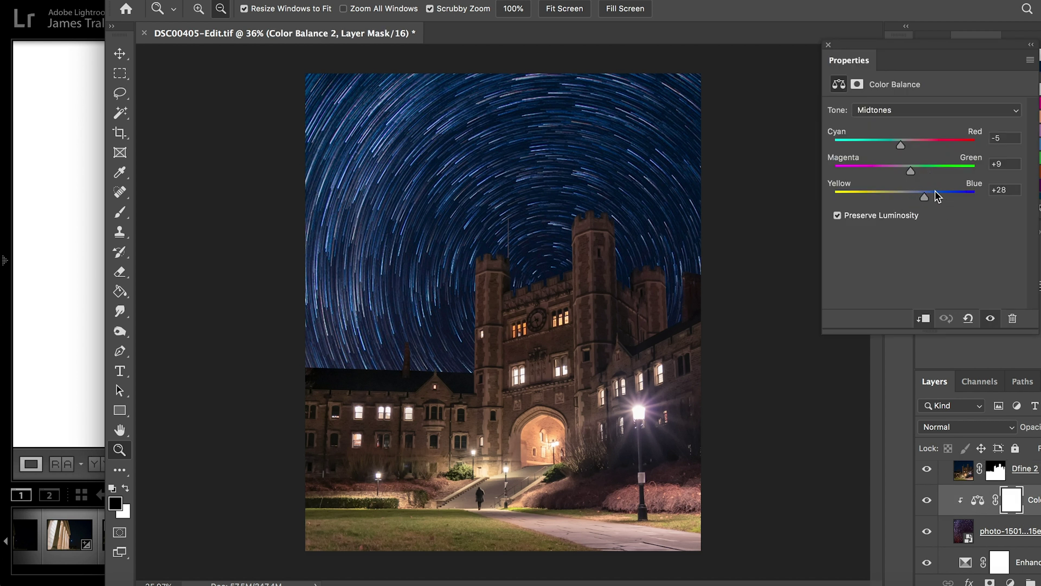
click(948, 111)
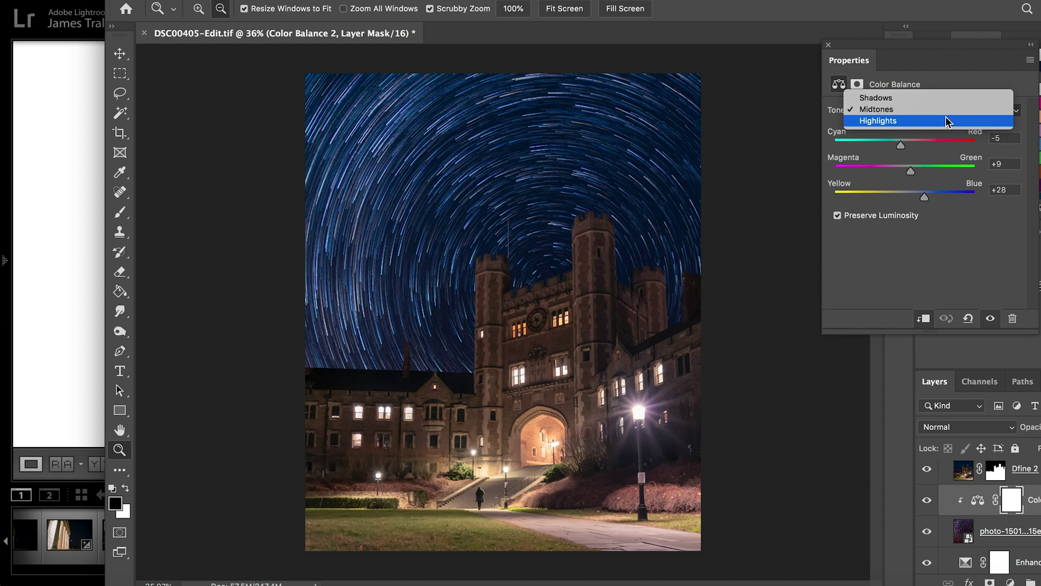
click(948, 120)
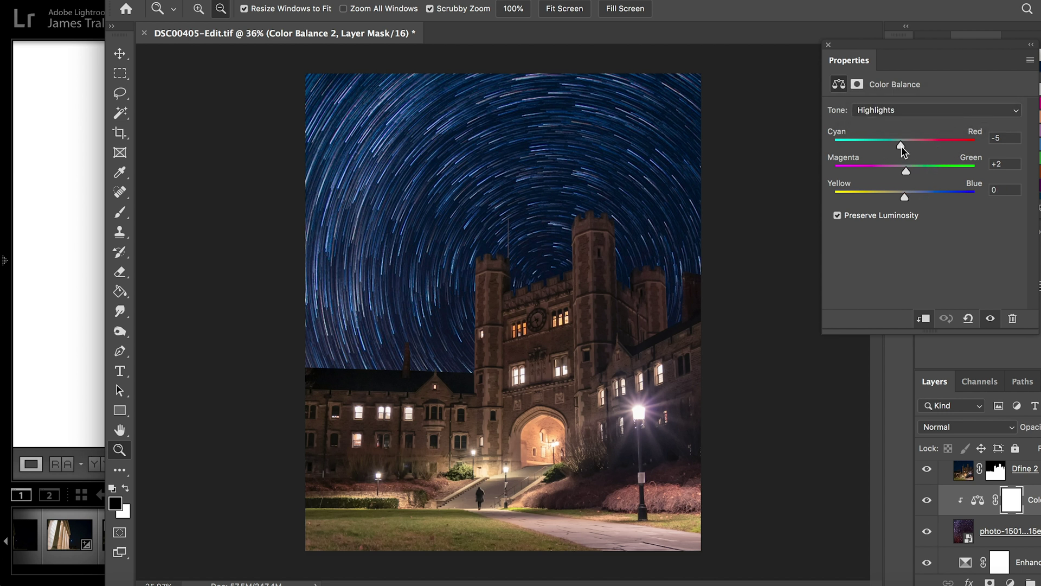
click(828, 45)
Step: Launch the Color Efex Pro 4 filter on the composite from the Nik Selective Tool
scroll(955, 519, down, 2)
scroll(955, 519, down, 1)
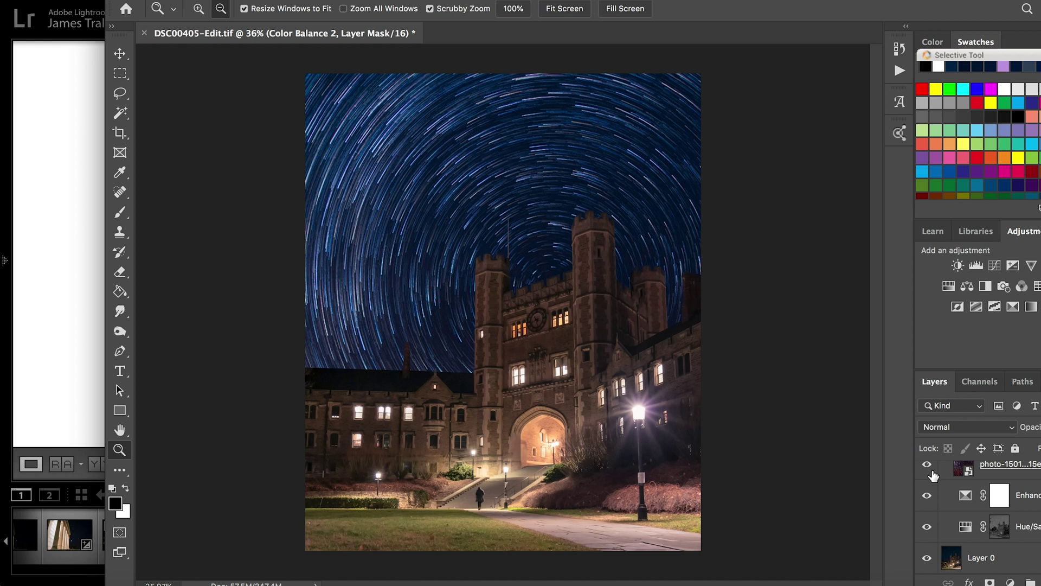
scroll(933, 475, up, 5)
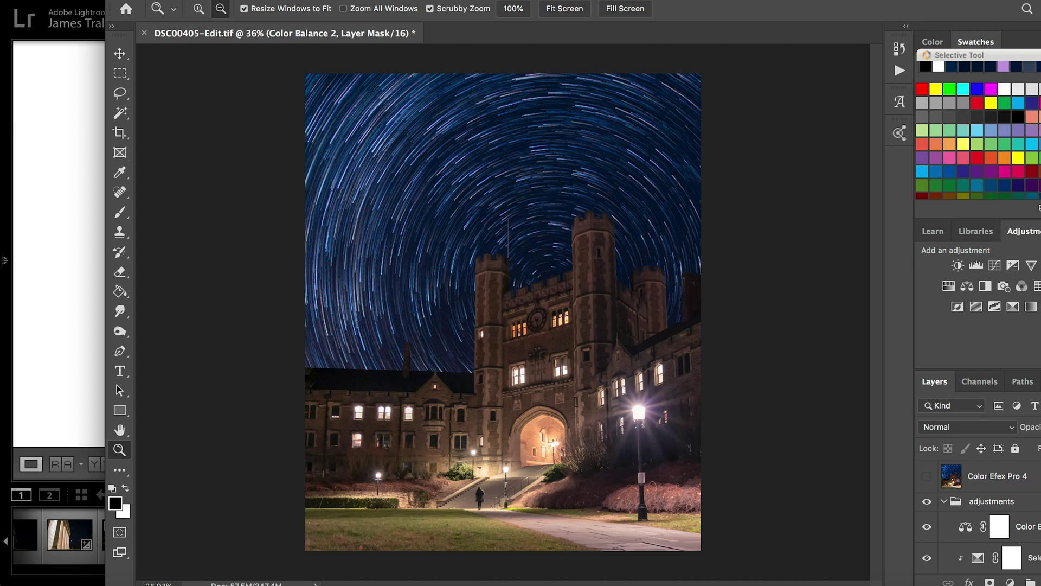
mouse_move(992, 54)
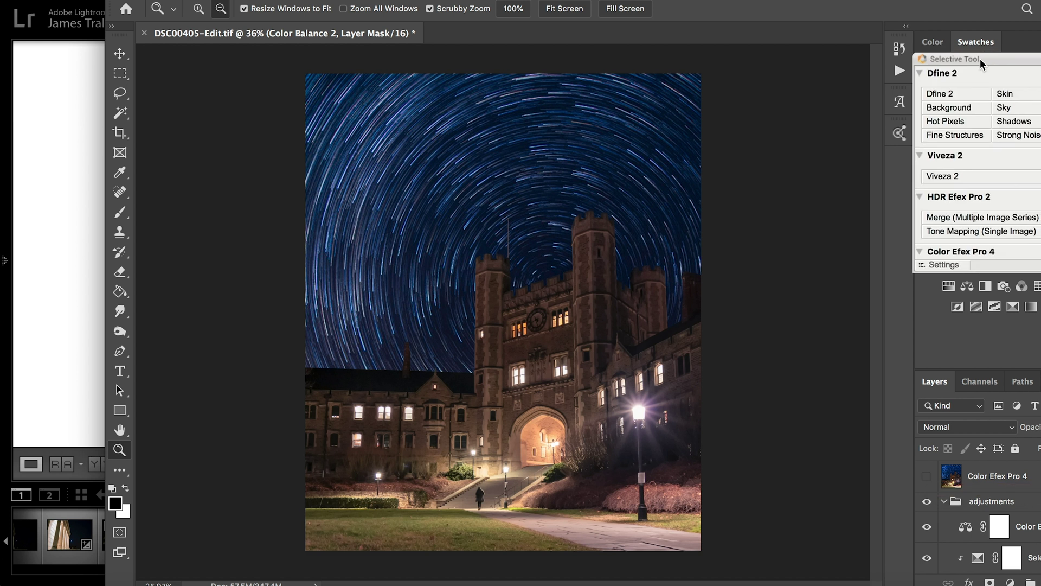
drag(991, 57, 976, 64)
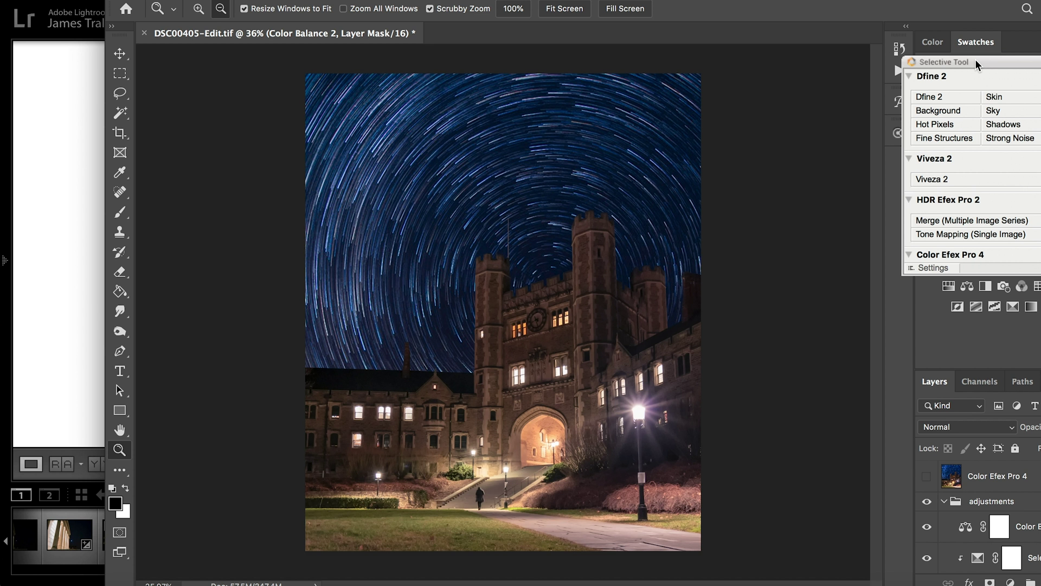
click(1002, 254)
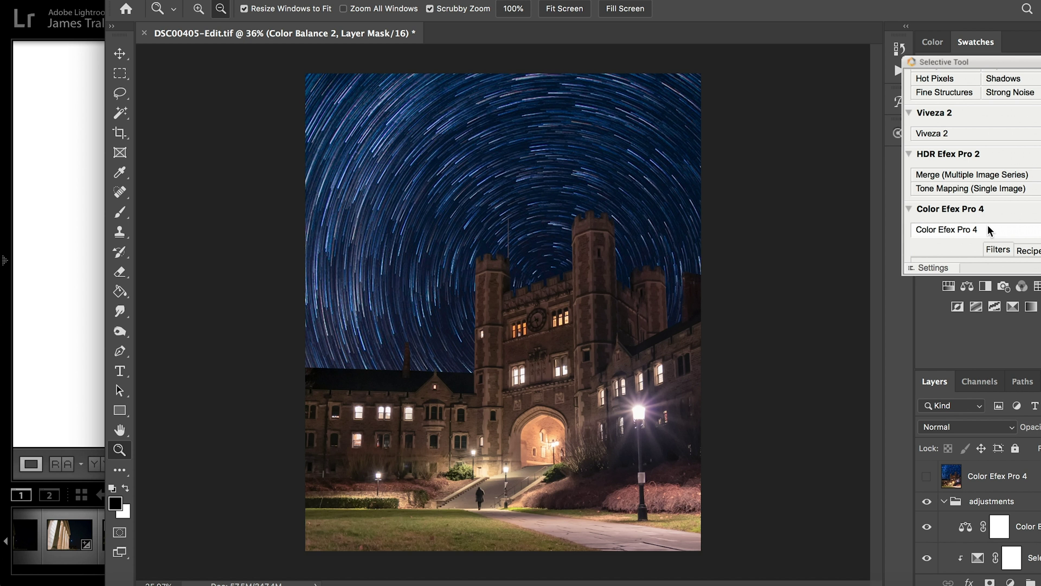
click(988, 231)
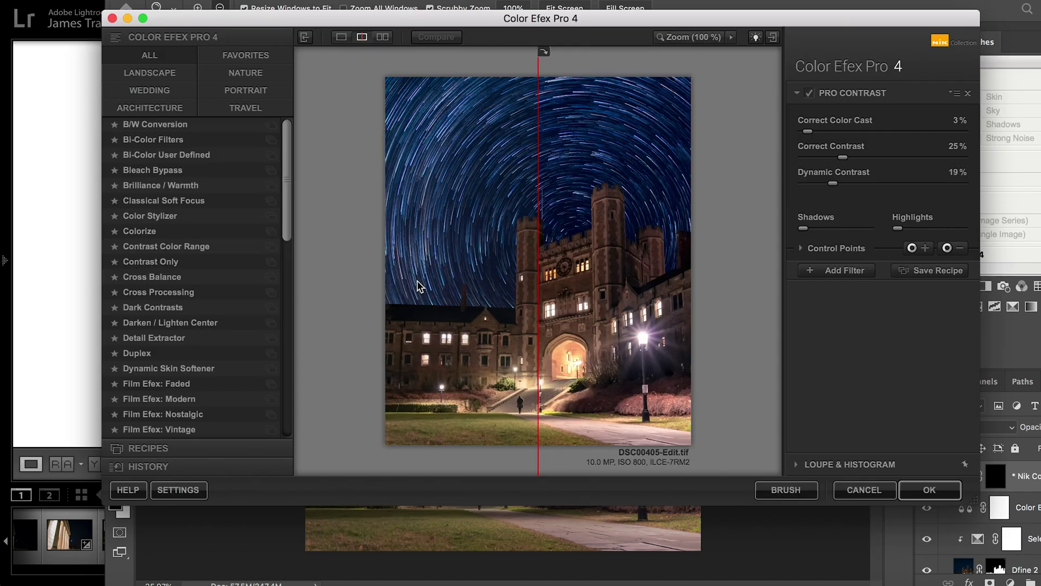
Step: Compare the image with and without Pro Contrast in split preview and by toggling the filter, leaving it enabled in single-image view
scroll(287, 179, down, 1)
drag(284, 175, 286, 320)
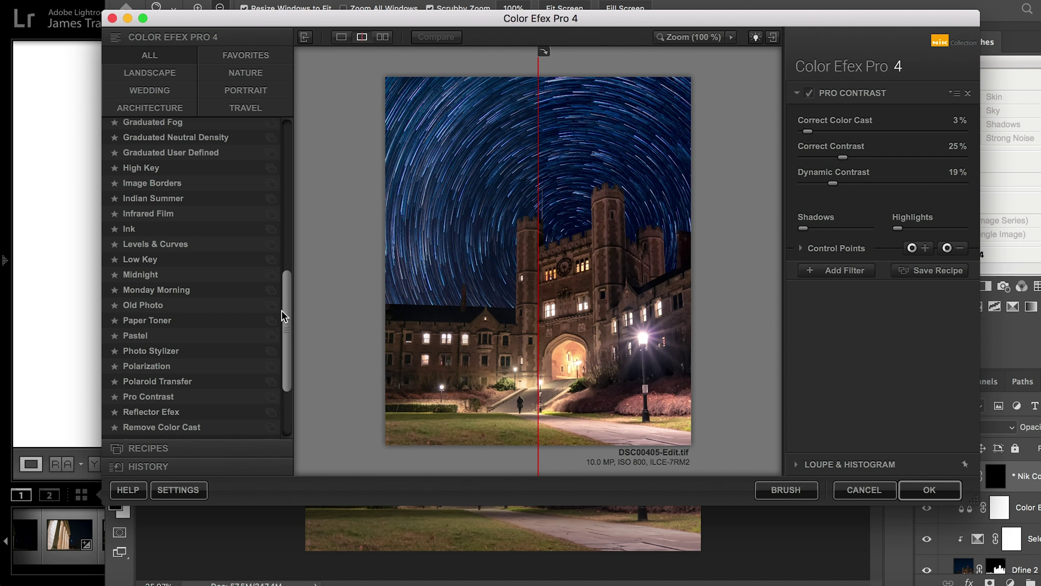
click(347, 37)
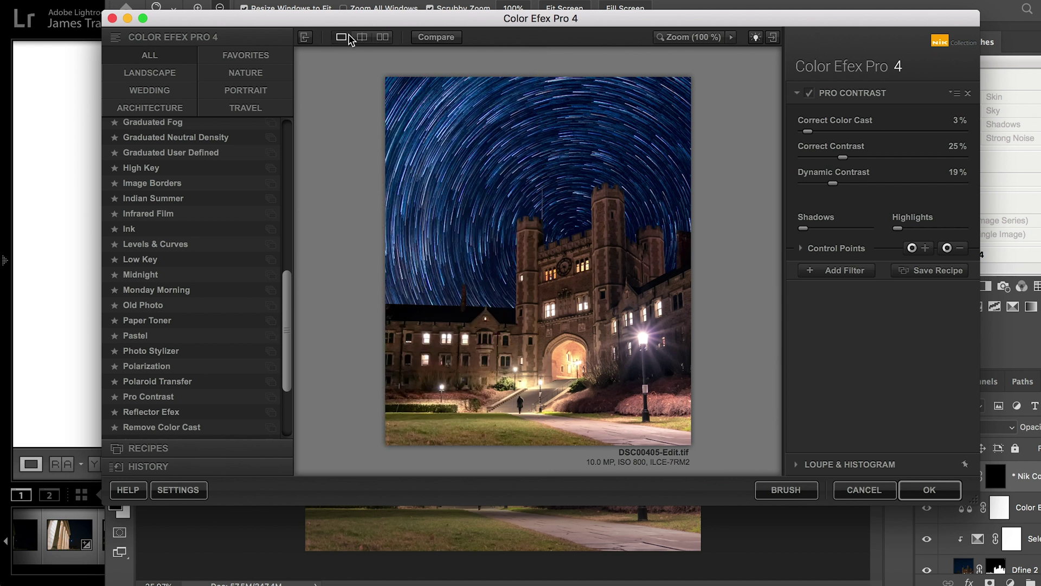
click(361, 37)
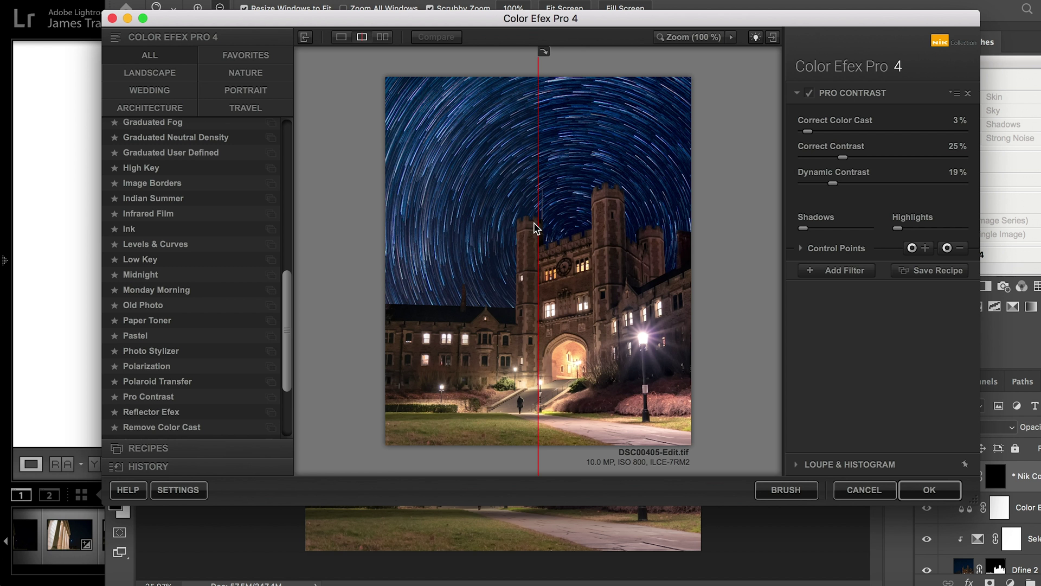
drag(541, 226, 438, 238)
click(338, 38)
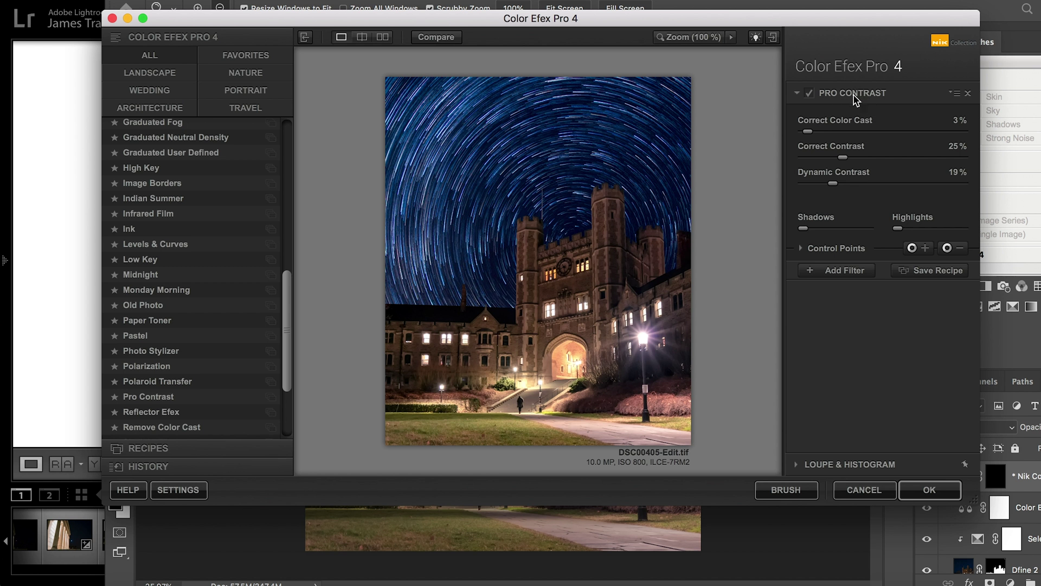
click(808, 94)
click(809, 94)
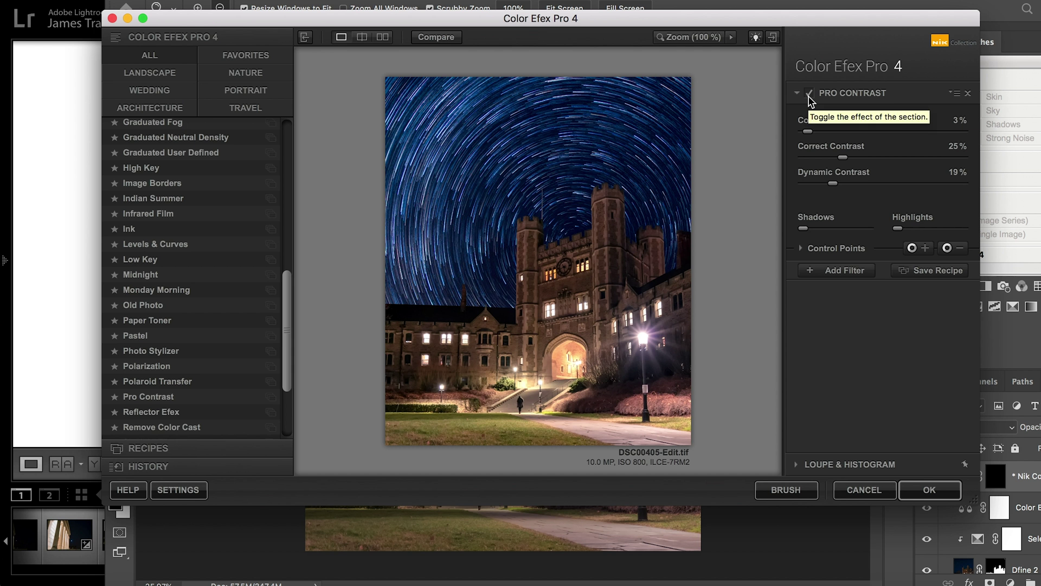
Step: Set Pro Contrast's Dynamic Contrast to 16% and Correct Contrast to 20%, and test a stronger Correct Color Cast
mouse_move(832, 184)
mouse_down()
mouse_move(806, 184)
mouse_move(844, 205)
mouse_move(828, 200)
mouse_up()
drag(843, 157, 801, 158)
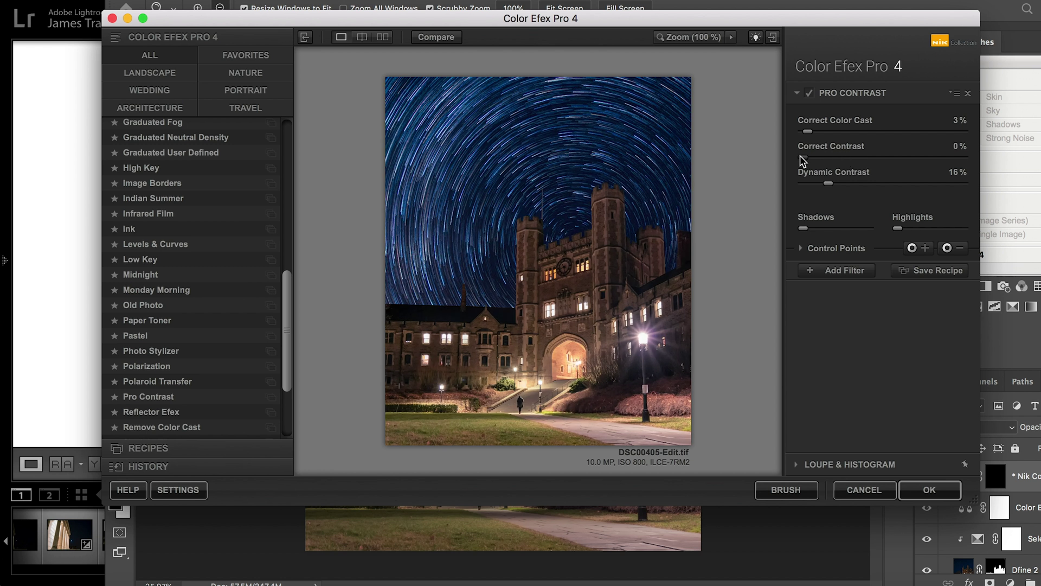
drag(801, 156, 836, 158)
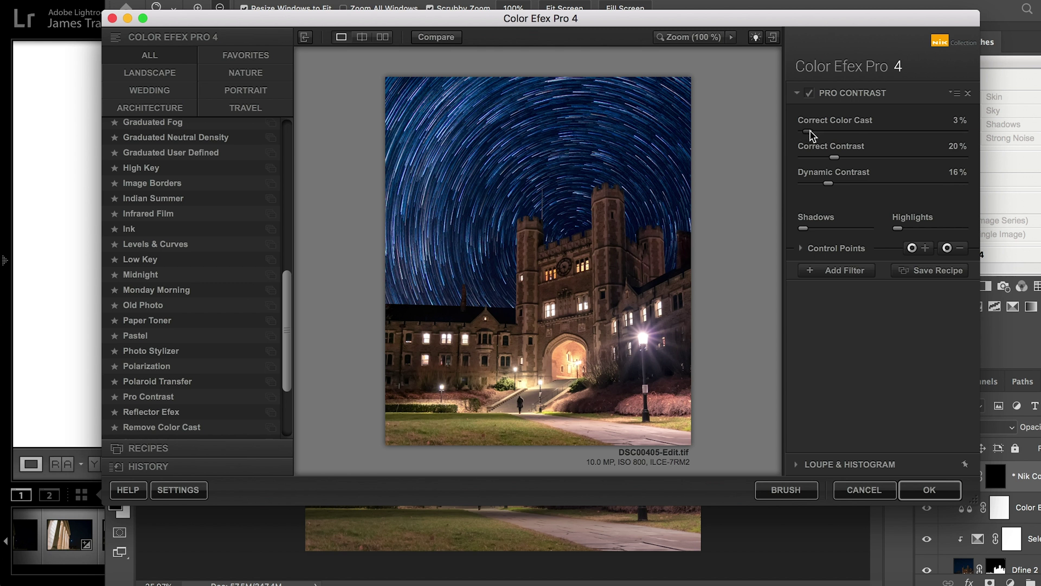
drag(810, 131, 980, 126)
drag(978, 122, 809, 145)
Step: Add the Sunlight filter with a light temperature of 6773 K and a brightness of 12%
click(843, 271)
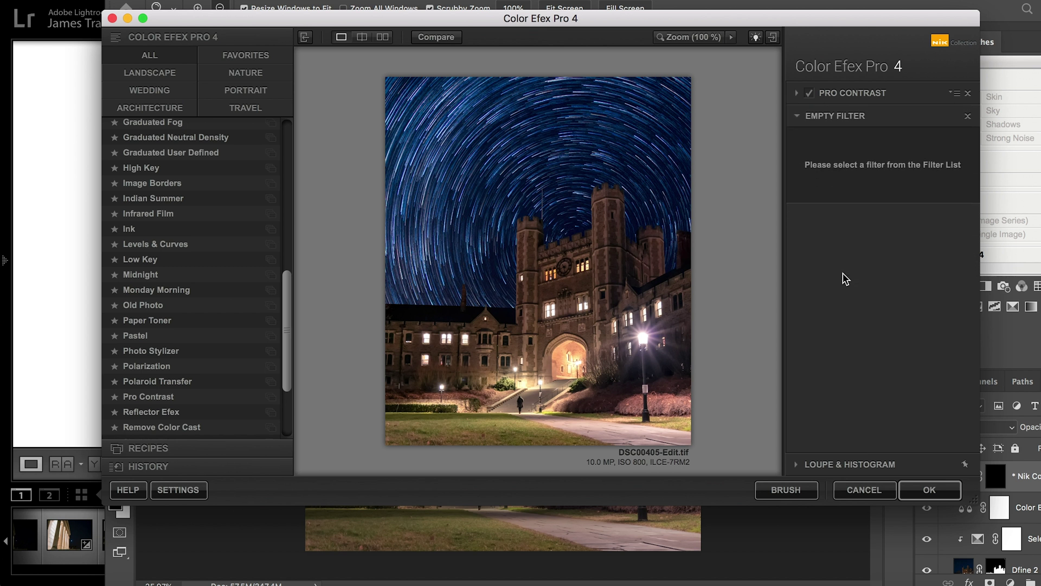
drag(284, 331, 285, 371)
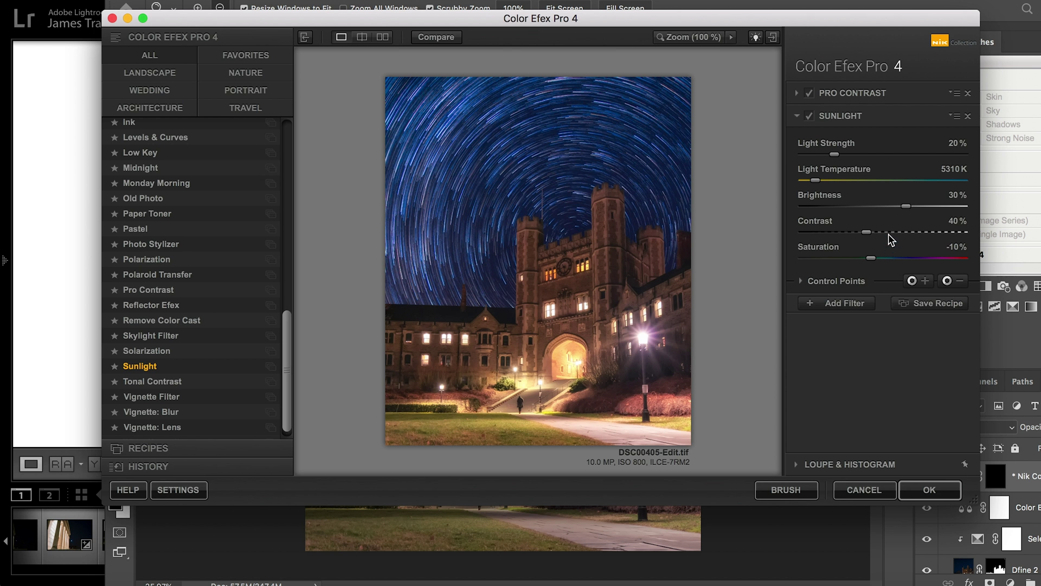
click(902, 179)
drag(901, 180, 893, 212)
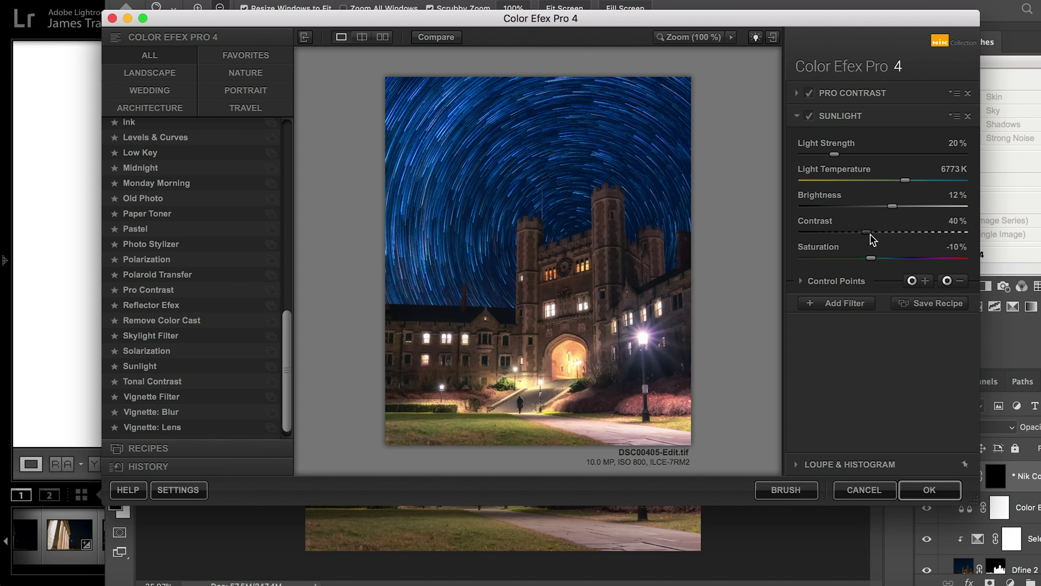
Step: Set the Sunlight filter's contrast to 35% and repeatedly compare the result with the original image
mouse_move(870, 239)
mouse_down()
mouse_move(897, 234)
mouse_move(896, 249)
mouse_move(867, 254)
mouse_up()
click(444, 37)
click(444, 36)
click(444, 37)
click(445, 37)
click(445, 37)
click(445, 37)
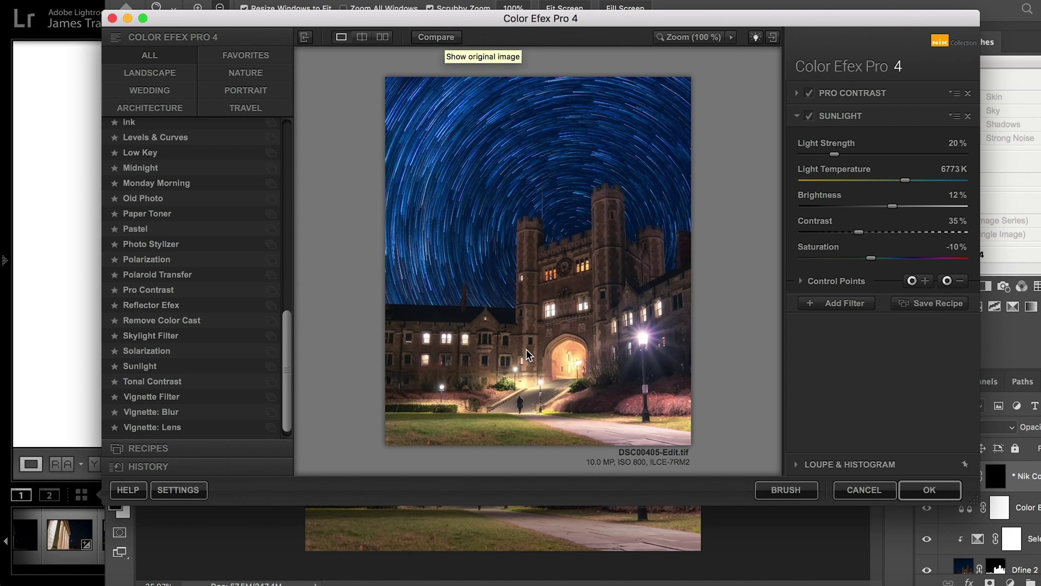
click(454, 37)
click(454, 36)
click(455, 37)
click(454, 37)
Step: Add the Brilliance / Warmth filter with saturation 4%, warmth 8% and perceptual saturation 2%, and cancel out of Color Efex Pro 4
click(858, 304)
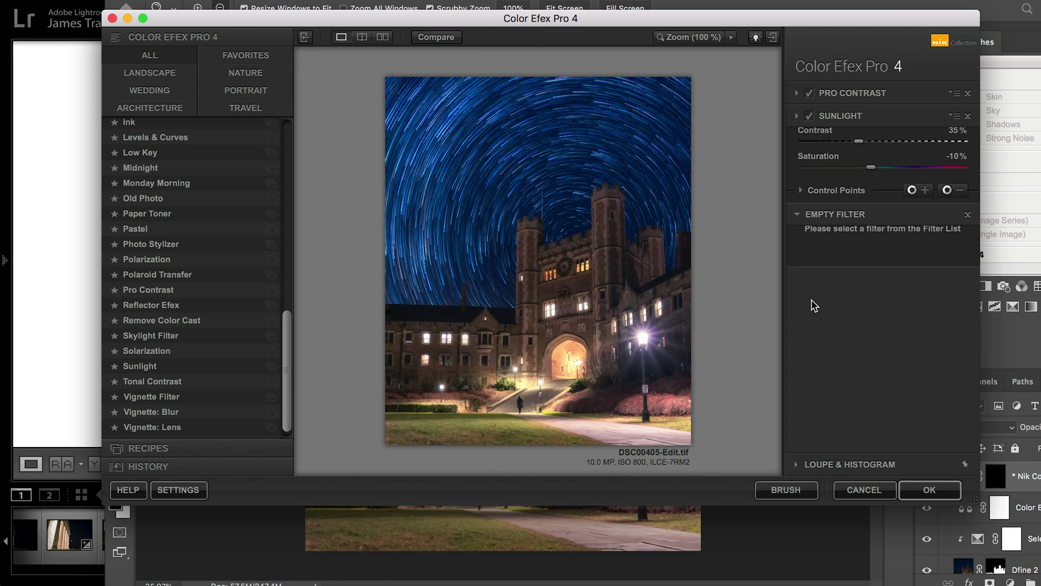
scroll(266, 296, up, 8)
scroll(266, 296, up, 5)
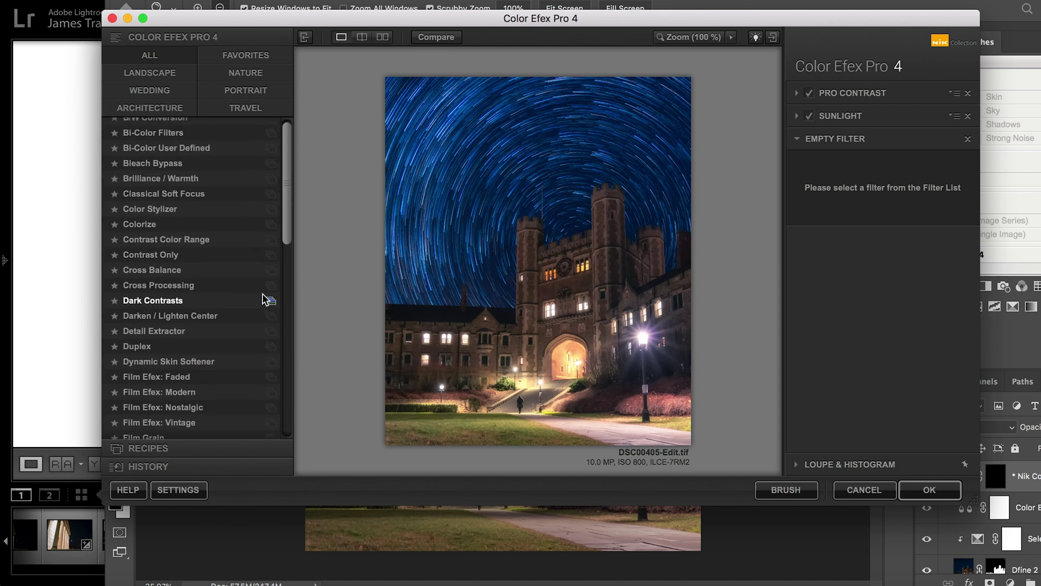
click(183, 186)
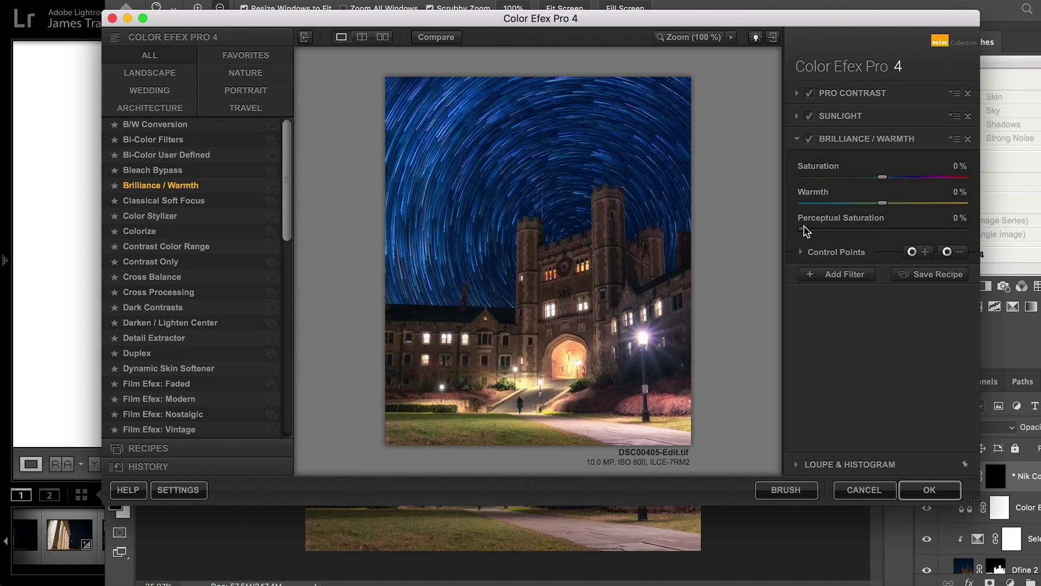
drag(803, 228, 809, 239)
drag(887, 178, 894, 191)
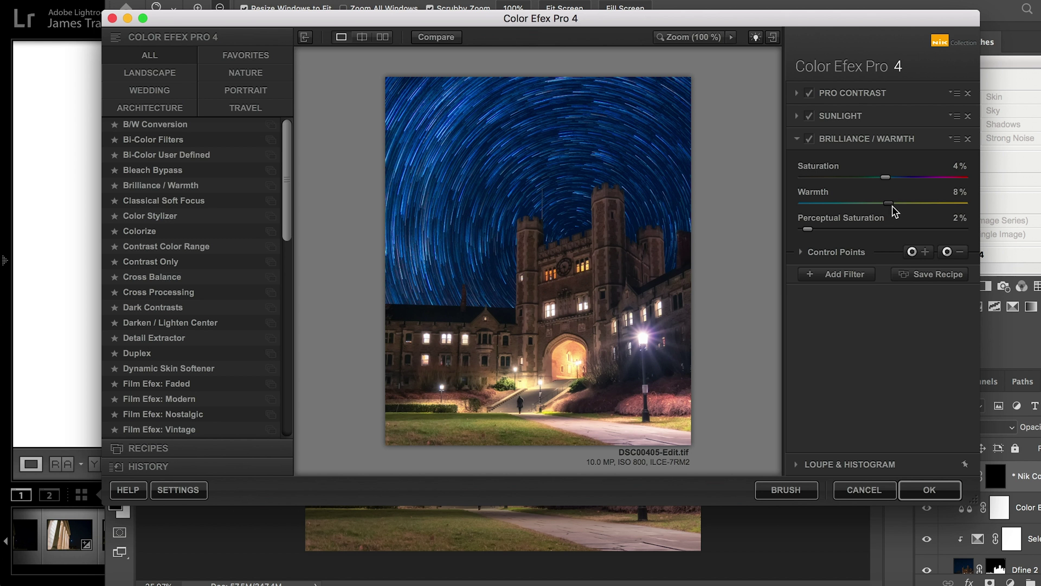
mouse_move(885, 209)
mouse_down()
mouse_move(877, 214)
mouse_move(889, 217)
mouse_up()
click(868, 493)
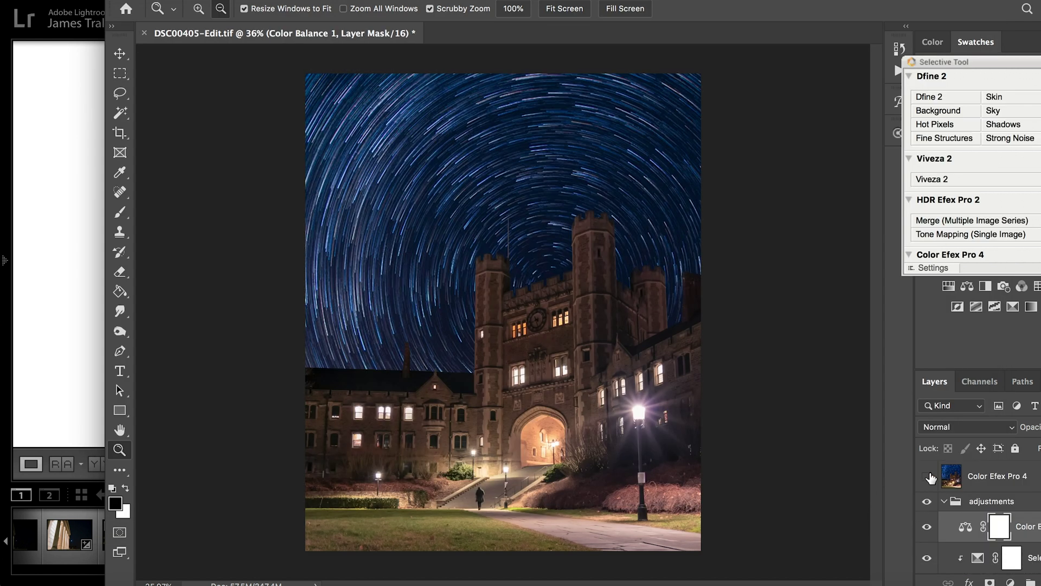
Step: Collapse the adjustments group and toggle its visibility and that of the Color Efex Pro 4 layer to compare the editing stages, leaving both shown
click(944, 501)
click(930, 505)
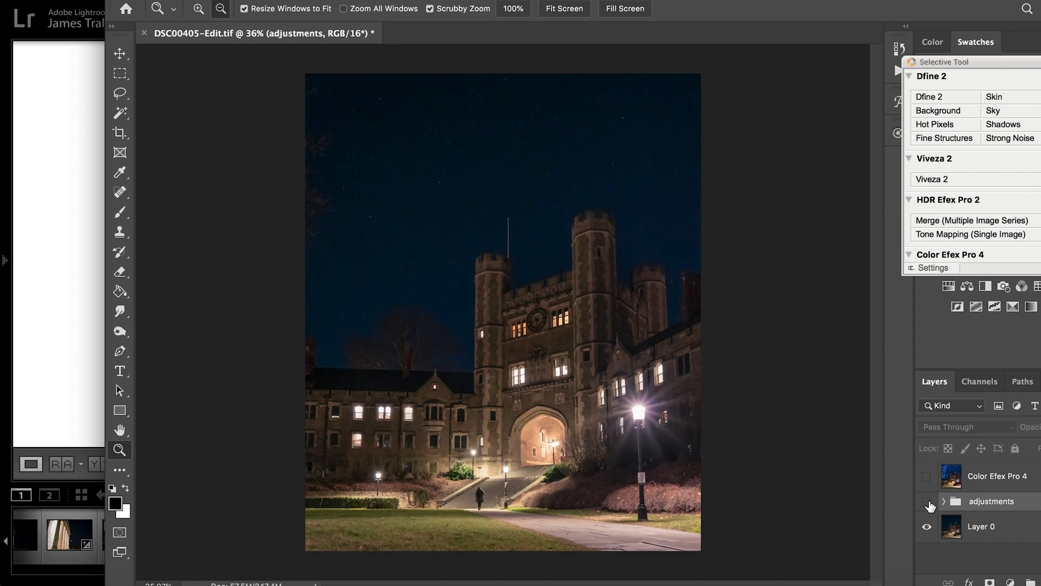
click(927, 501)
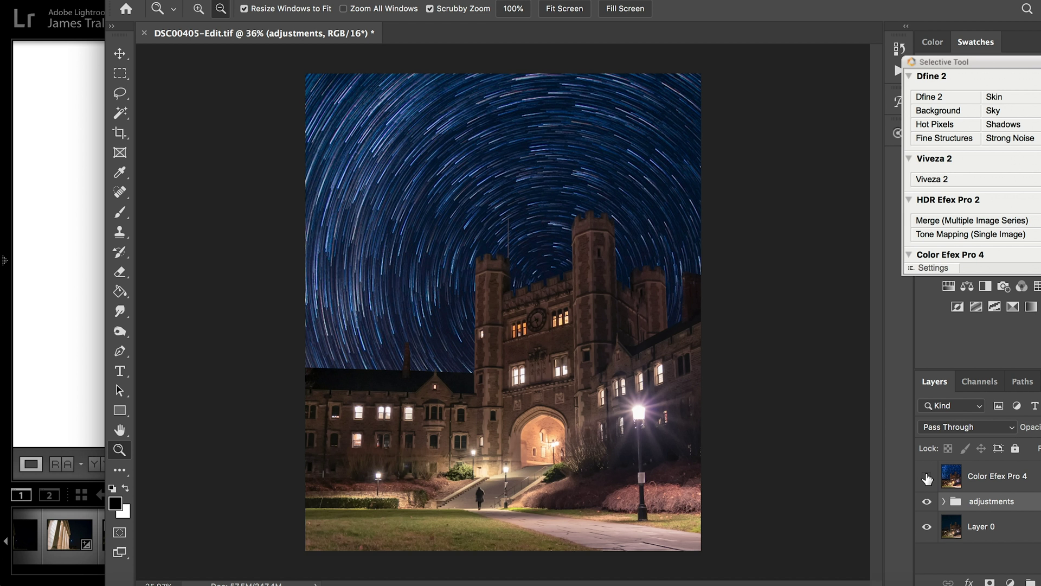
click(927, 479)
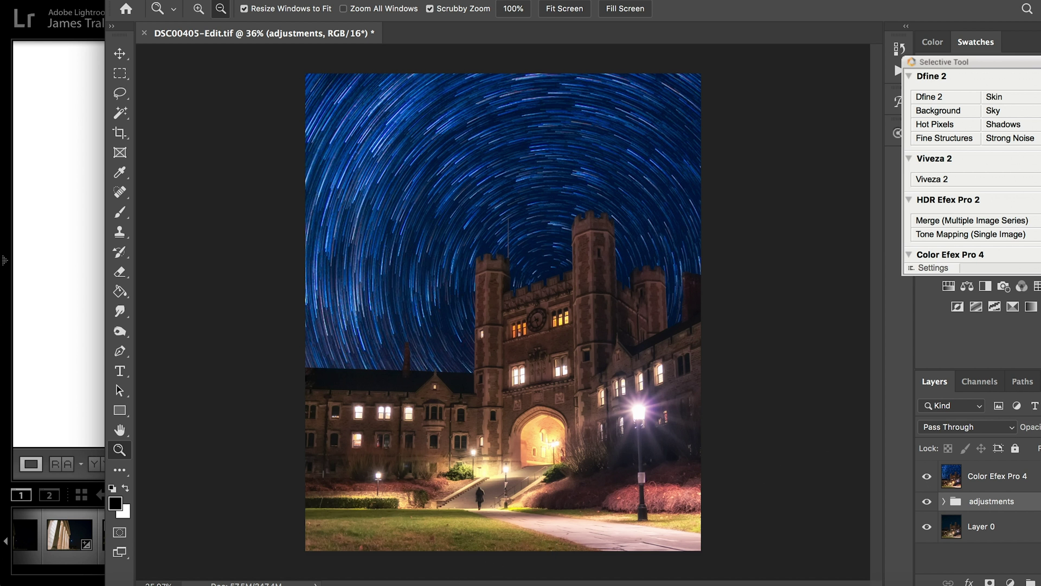
Step: Switch to Lightroom and open the finished star-trail version of DSC00405-Edit.tif, trying the reference view
click(434, 583)
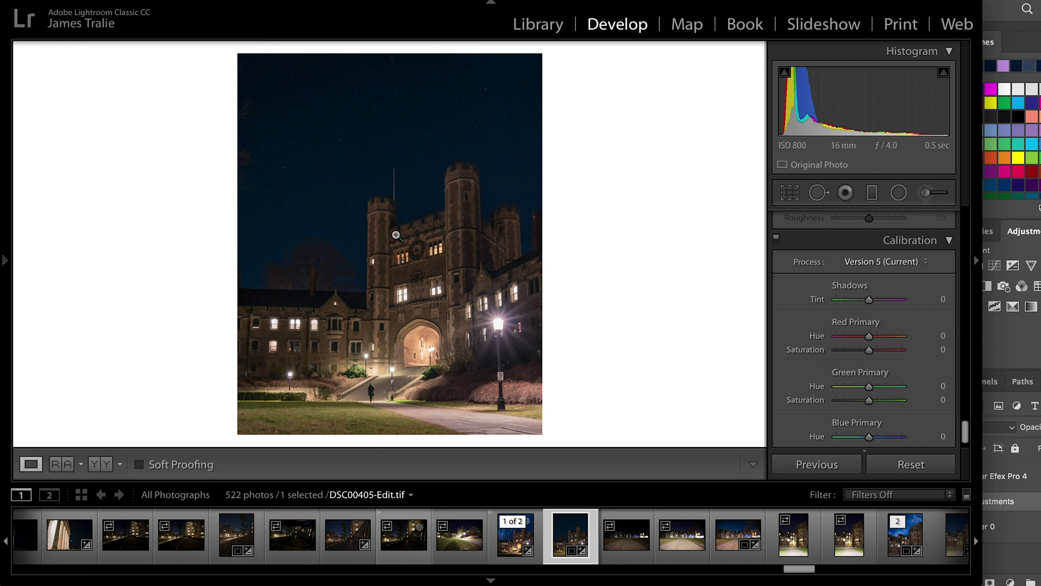
click(506, 541)
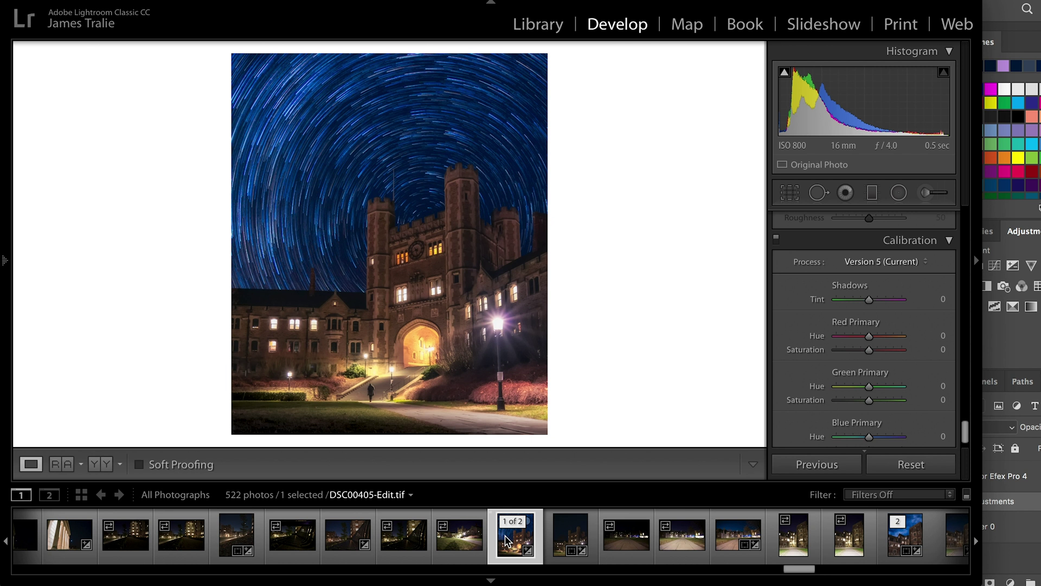
click(62, 463)
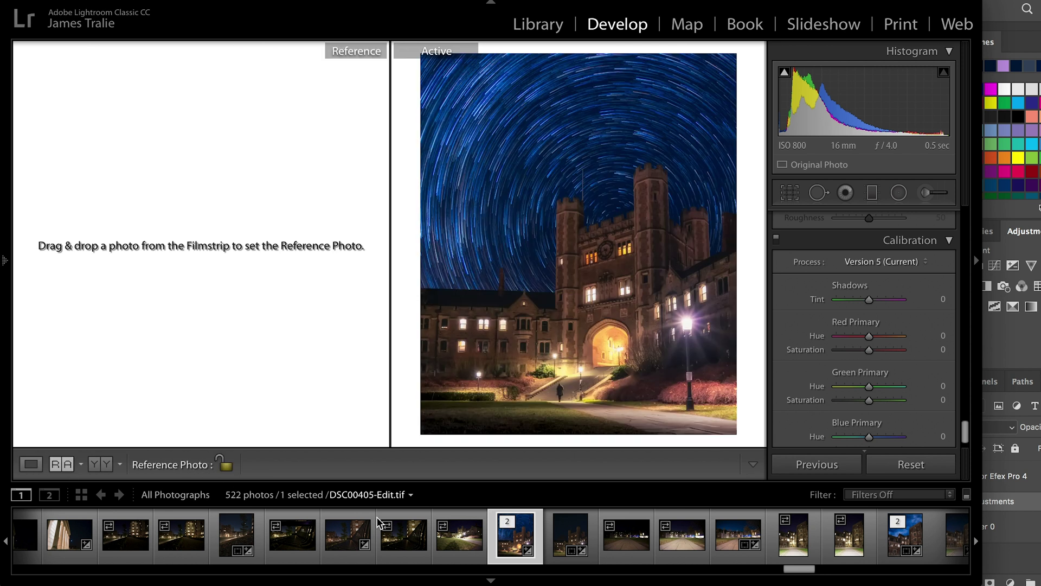
key(d)
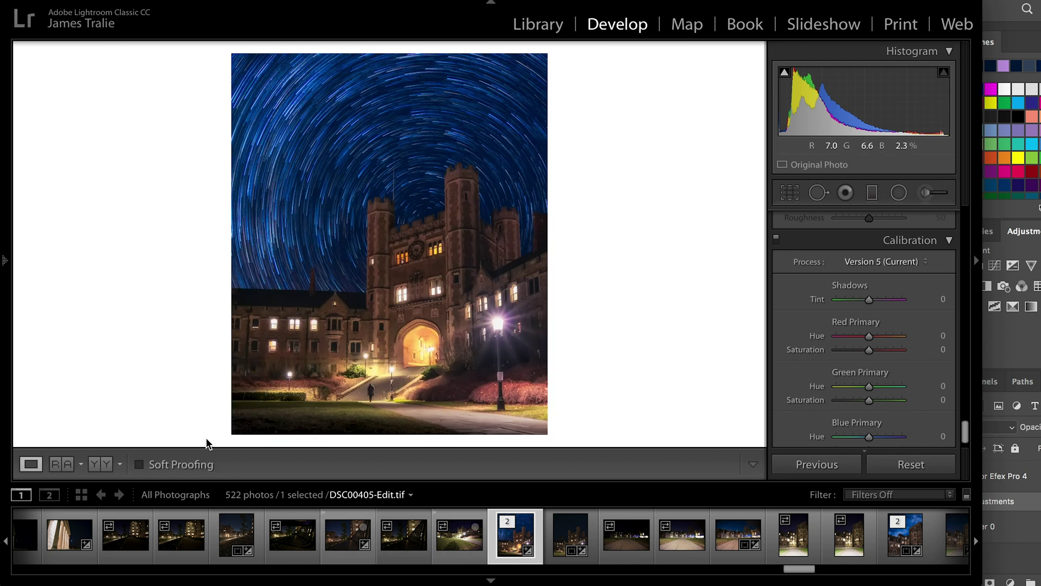
Step: Set the finished star-trail photo as the reference, make DSC00405.ARW the active photo beside it, and reset its develop settings
click(54, 464)
drag(515, 534, 243, 350)
click(572, 537)
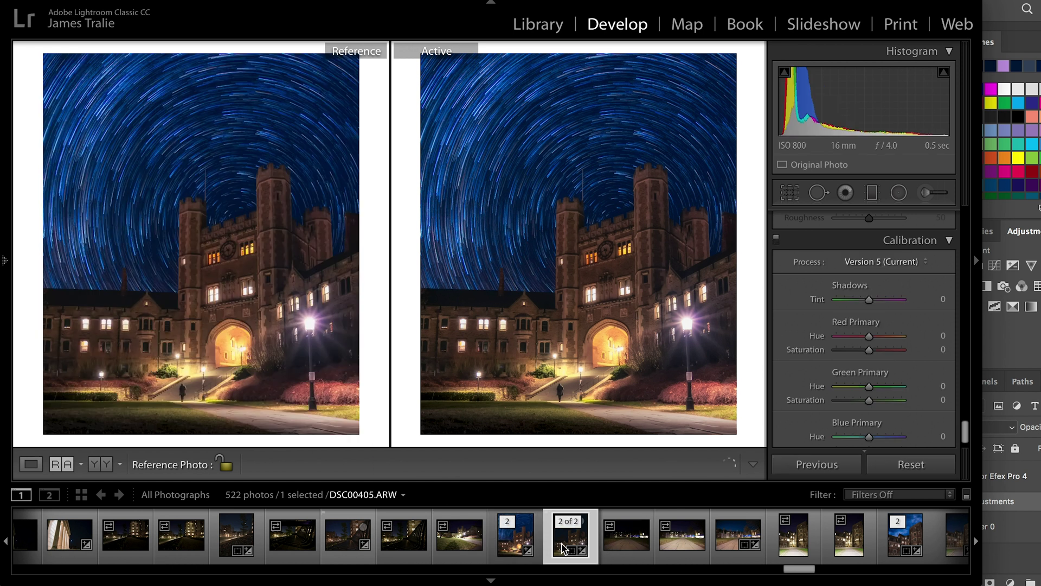
click(909, 464)
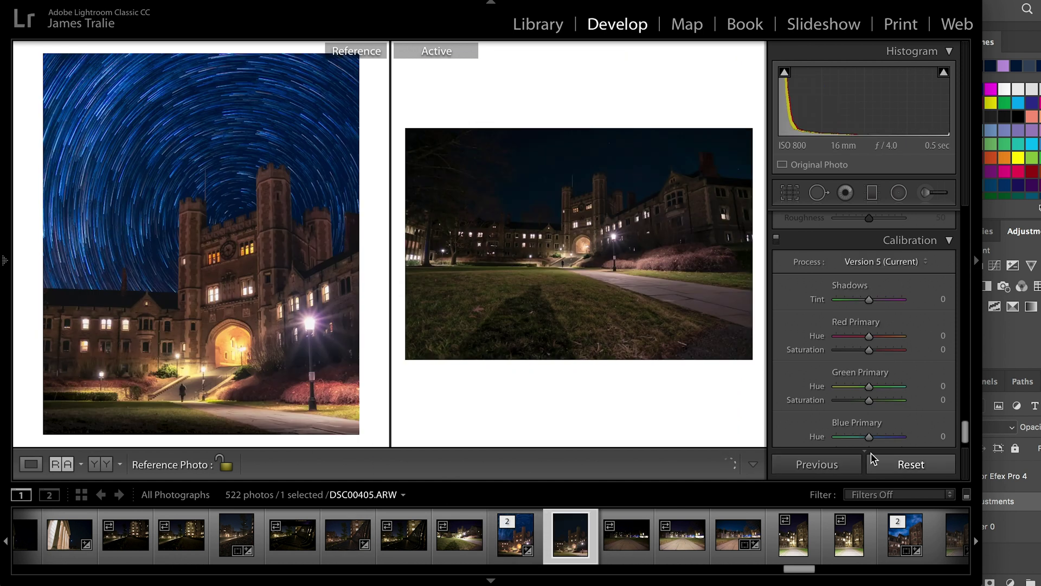